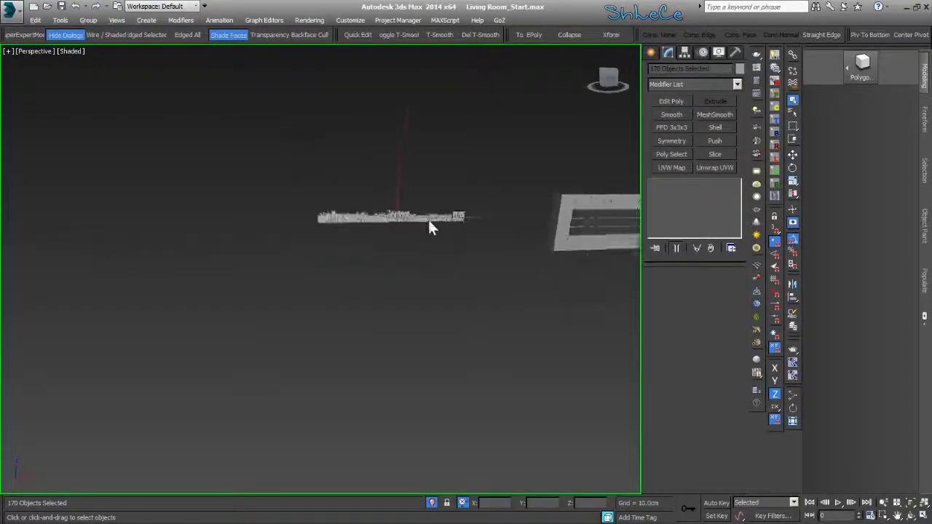
Step: Run the BookScatter v0.5 script and move its settings window clear of the models
left_click(439, 22)
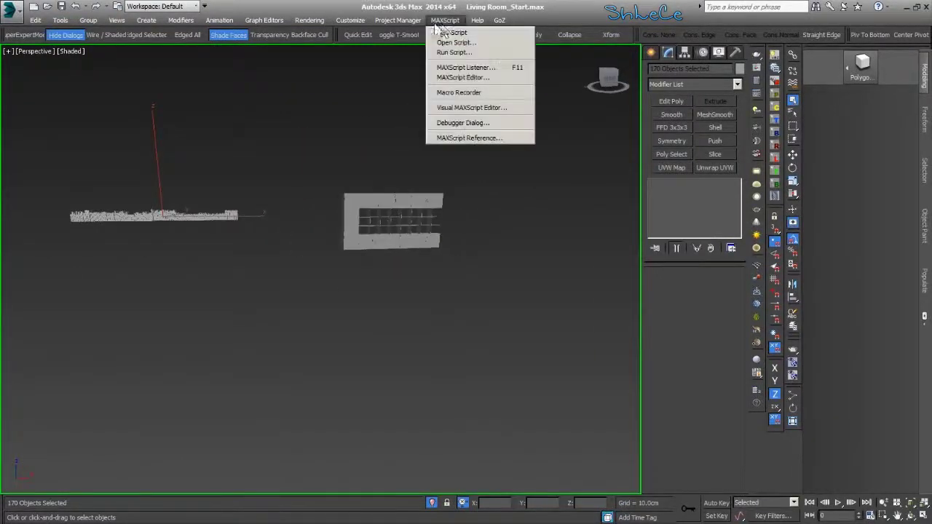
left_click(466, 52)
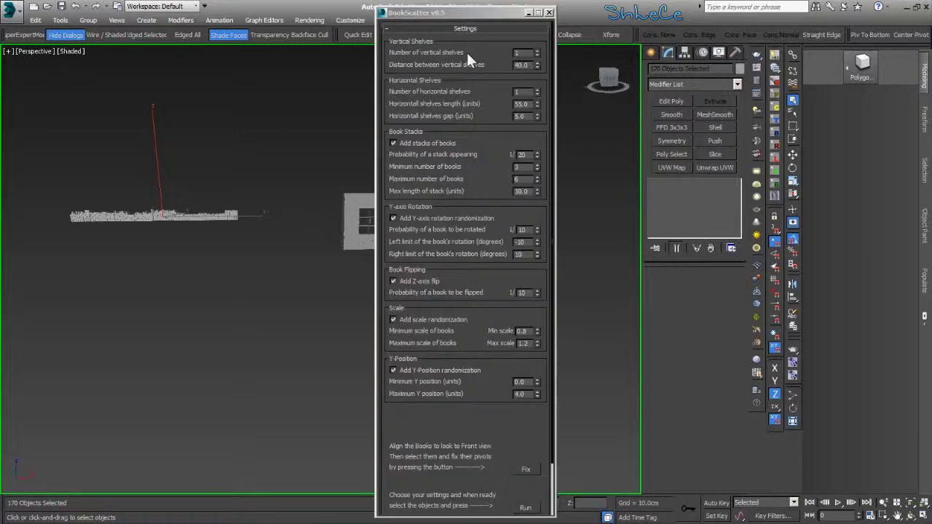
left_click_drag(406, 16, 661, 16)
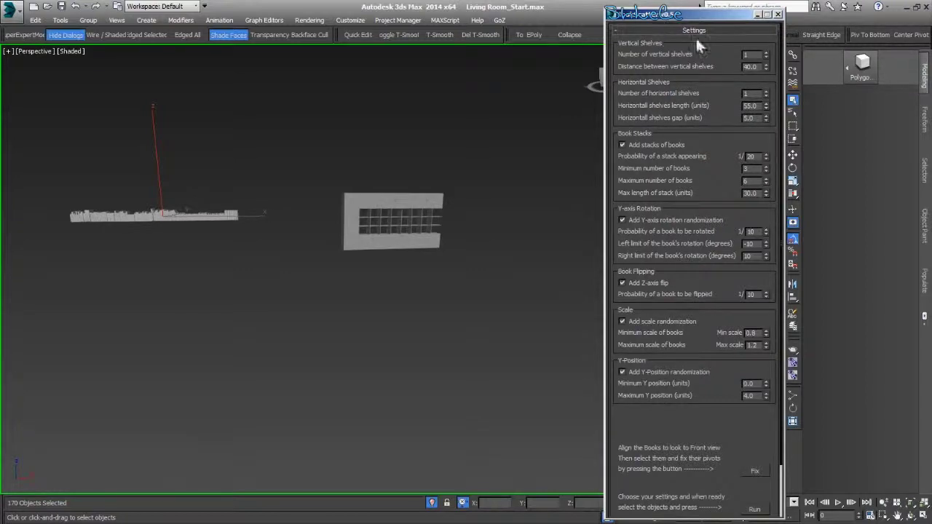
left_click_drag(680, 19, 749, 55)
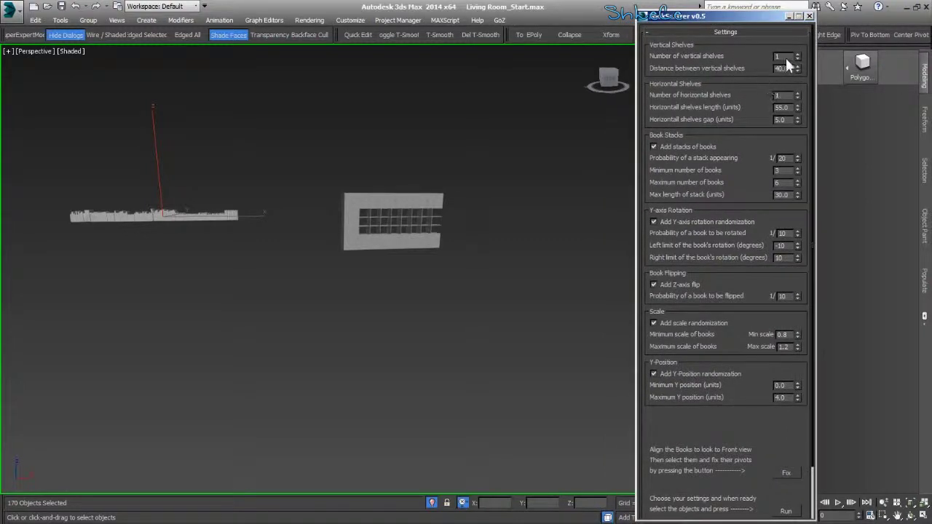
Step: Select all the books standing in the row beside the bookshelf
scroll(379, 215, "up", 6)
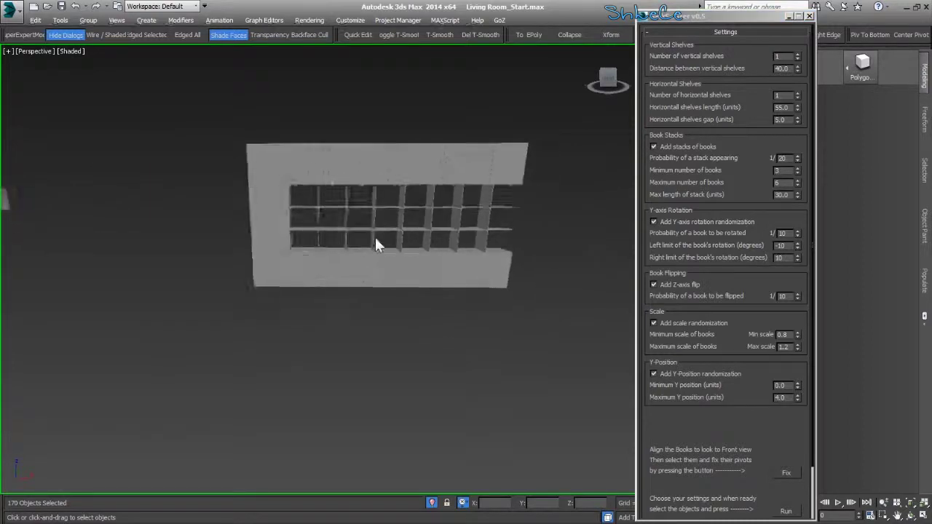
middle_click_drag(355, 241, 405, 225)
left_click(369, 199)
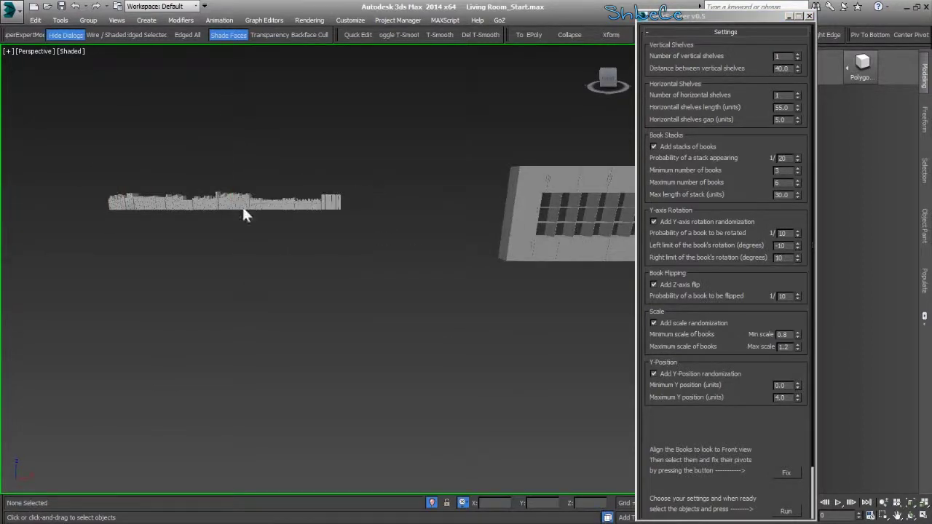
middle_click_drag(231, 251, 250, 214)
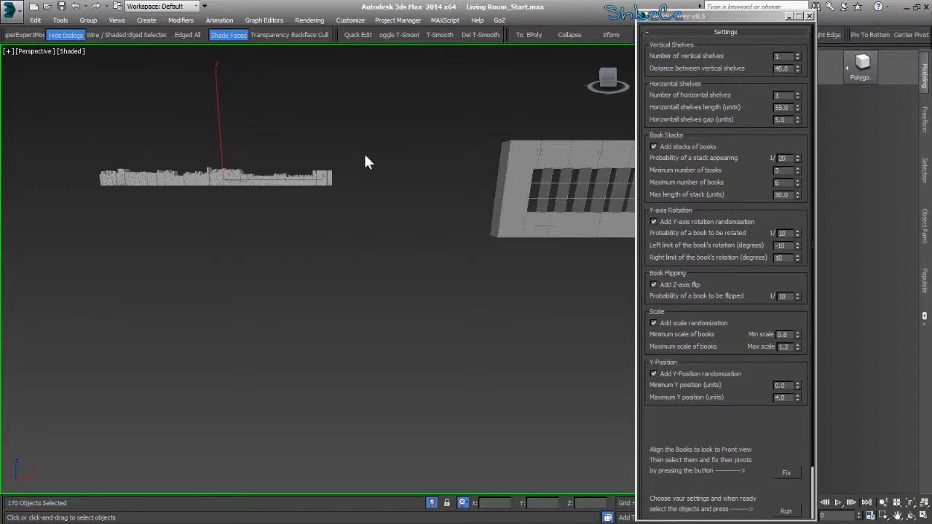
left_click_drag(376, 138, 91, 273)
Step: Check that the selected books face the front view and fix their pivots with BookScatter
middle_click_drag(92, 272, 115, 277, "alt")
key("shift+z")
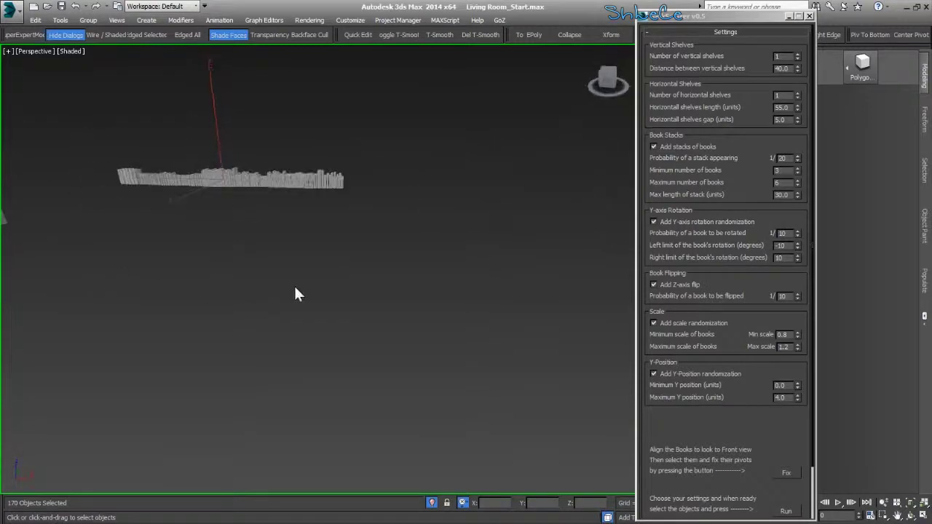
key("shift+z")
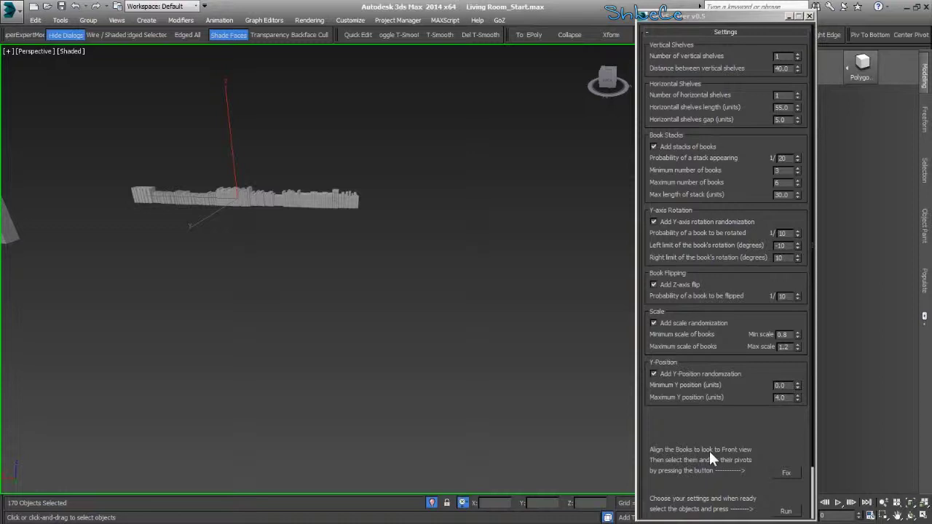
scroll(298, 231, "up", 6)
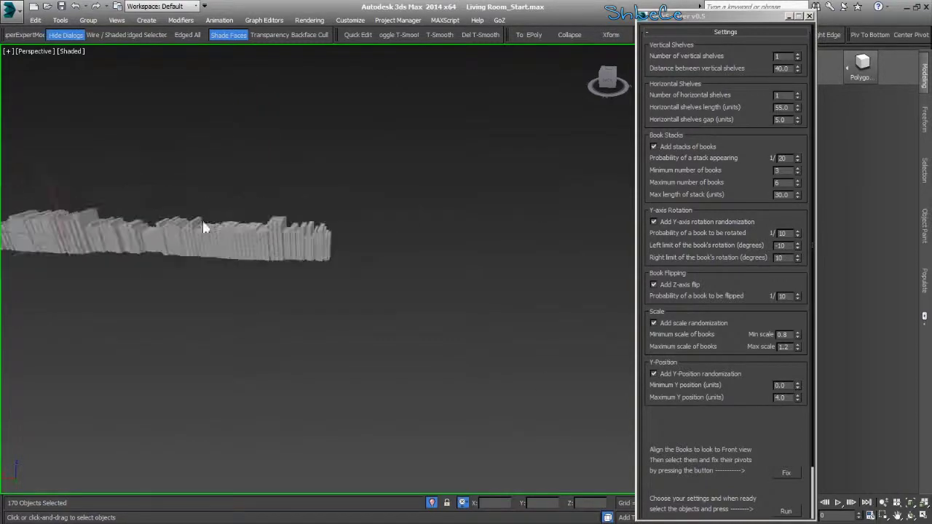
middle_click_drag(202, 220, 373, 204)
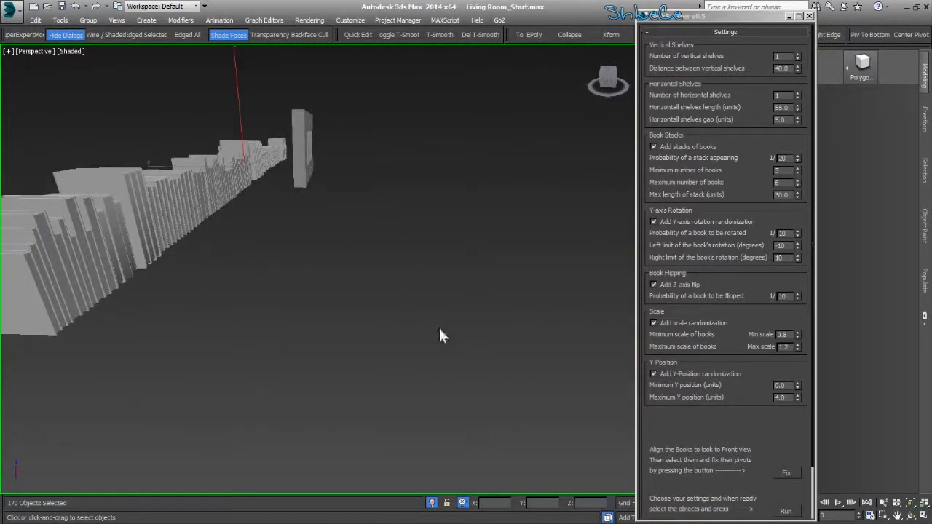
middle_click_drag(440, 334, 427, 177, "alt")
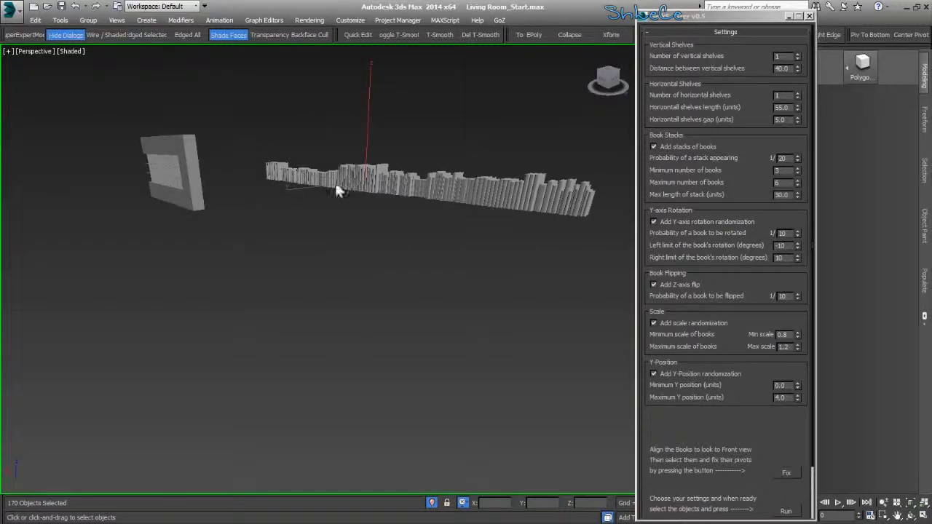
left_click(786, 473)
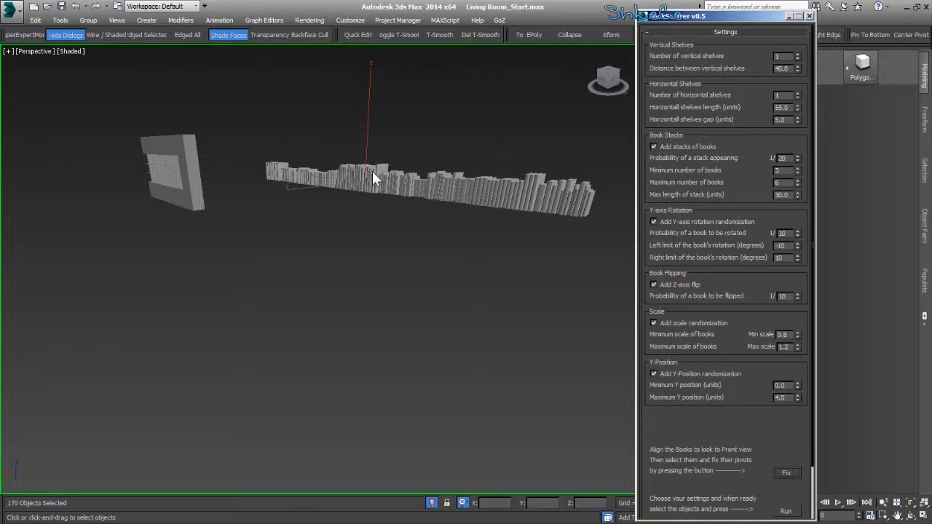
Step: Set BookScatter to 3 vertical shelves and 8 horizontal shelves to match the bookshelf's compartments
middle_click_drag(505, 195, 318, 228, "alt")
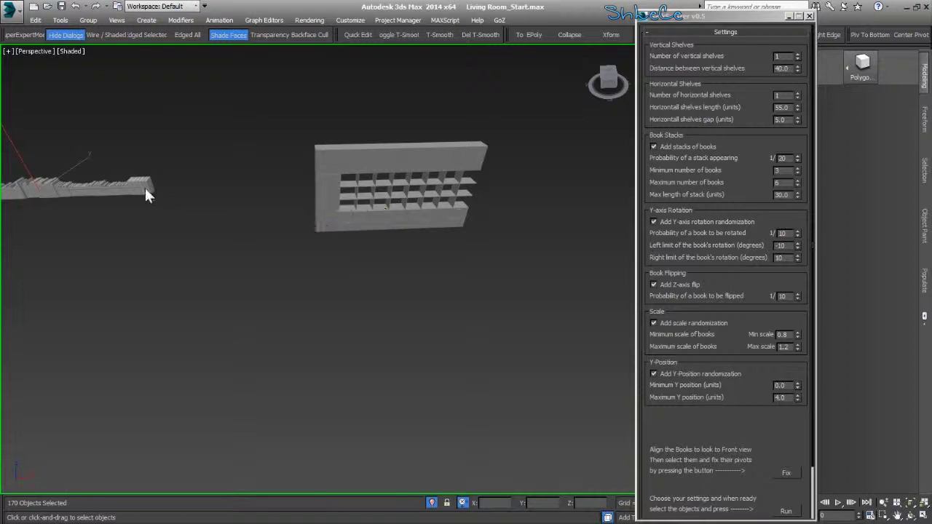
middle_click_drag(364, 202, 416, 305, "alt")
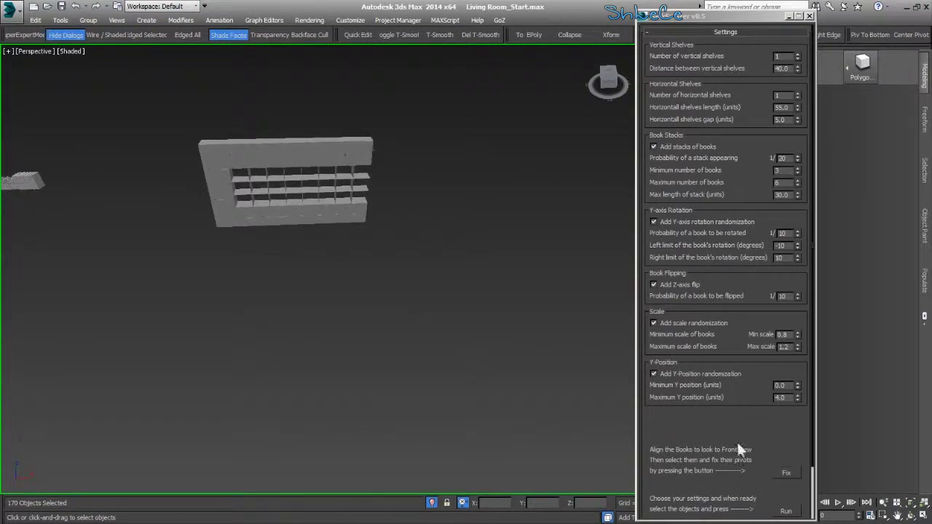
mouse_move(738, 442)
left_mouse_down()
mouse_move(738, 394)
mouse_move(737, 446)
left_mouse_up()
middle_click_drag(462, 202, 453, 223)
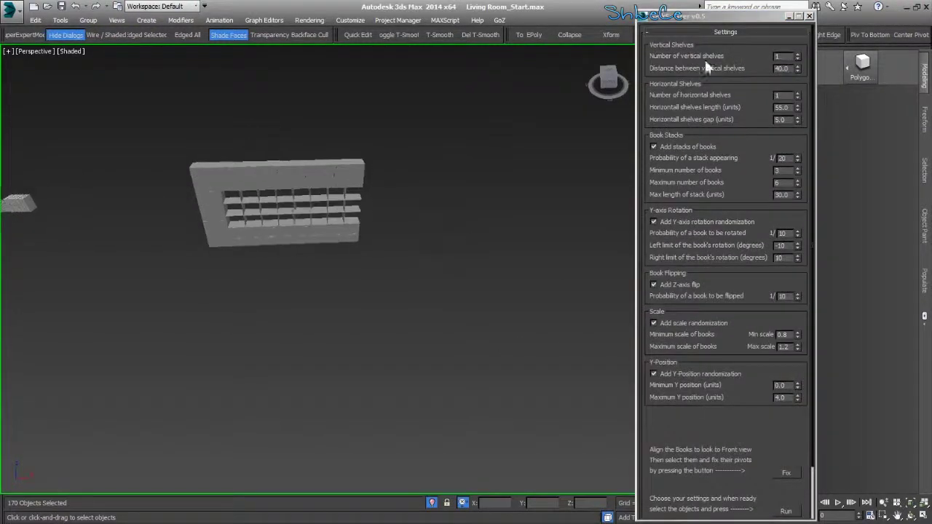
left_click(782, 56)
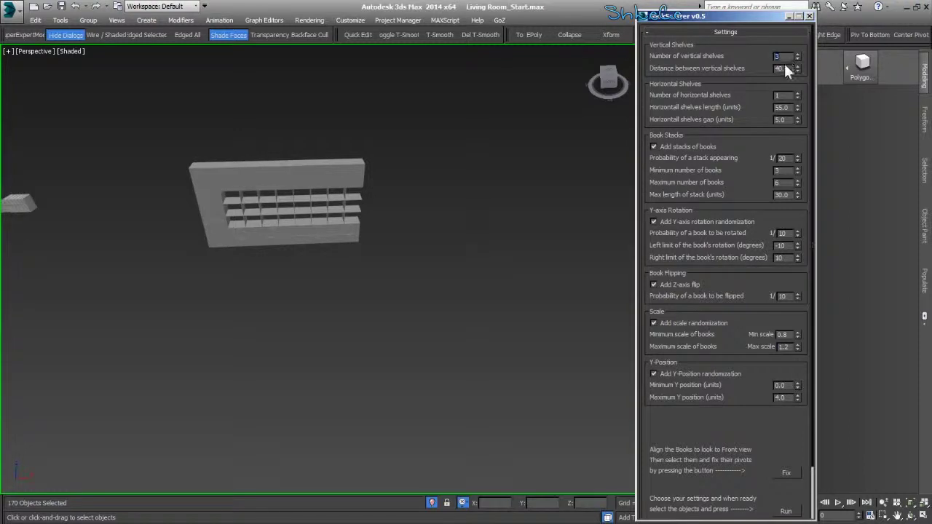
left_click(783, 93)
type("8")
Step: Draw an AutoGrid box about 54.6 × 68.2 × 50.6 cm in the first compartment of the bookshelf's lowest row
middle_click_drag(251, 174, 256, 253)
scroll(270, 180, "up", 5)
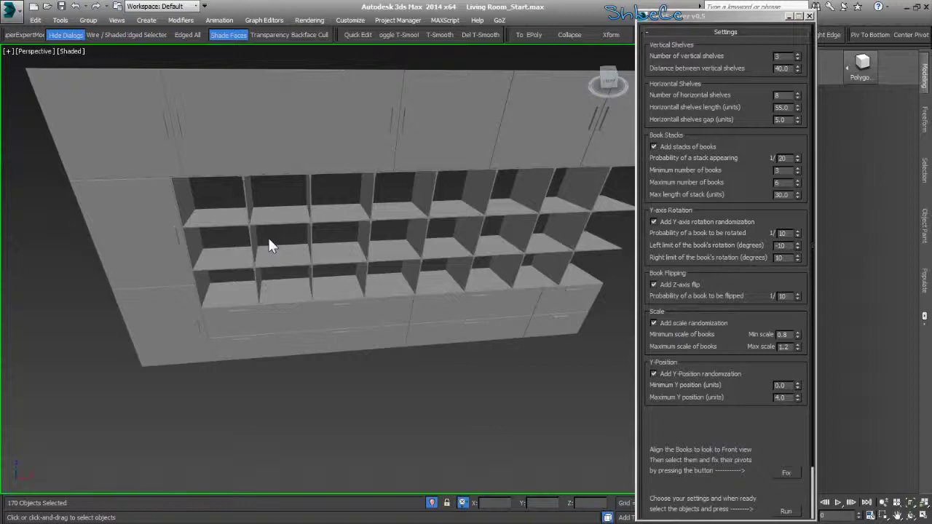
middle_click_drag(270, 246, 386, 255)
left_click_drag(728, 19, 790, 284)
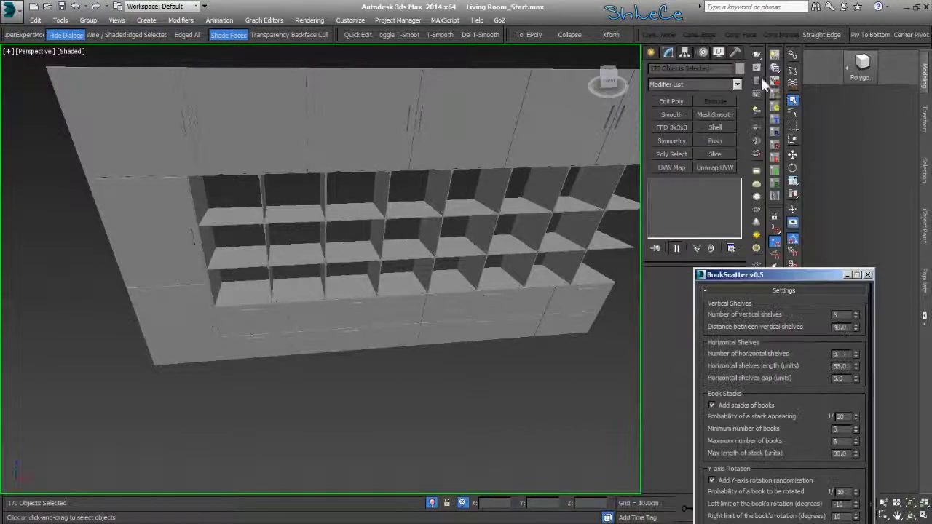
right_click(427, 321)
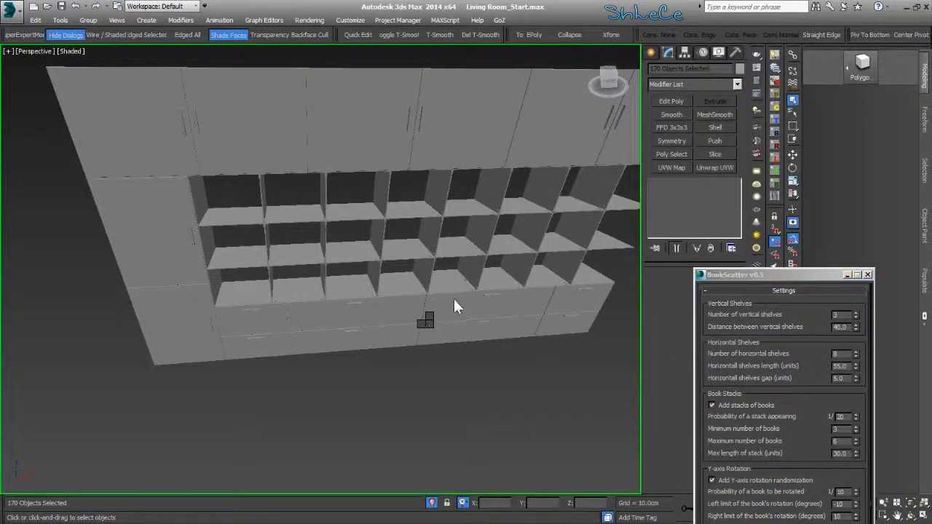
left_click(451, 297)
scroll(231, 302, "up", 5)
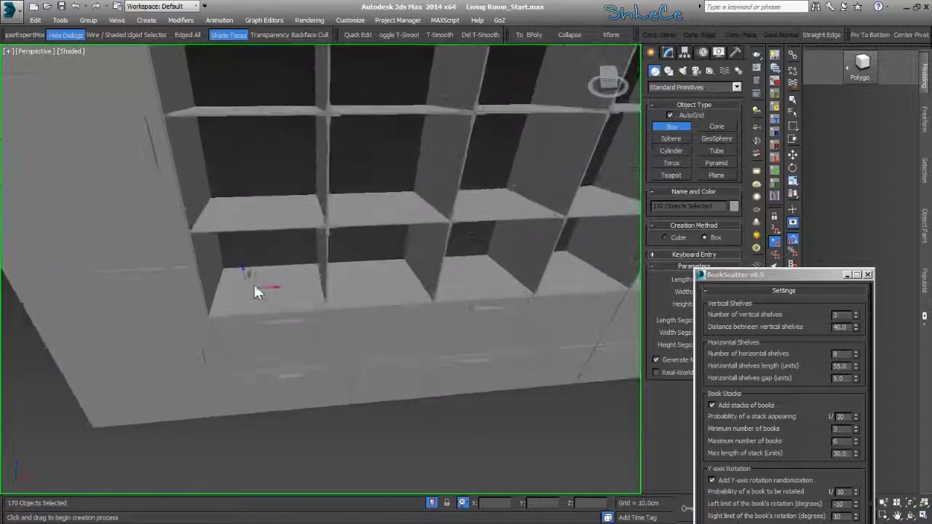
scroll(256, 284, "down", 3)
scroll(247, 277, "up", 4)
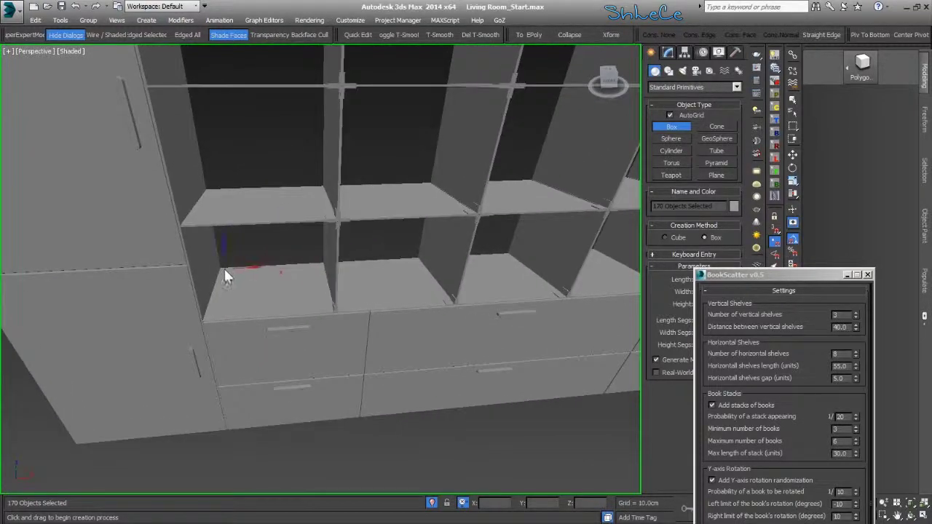
left_click_drag(225, 276, 330, 318)
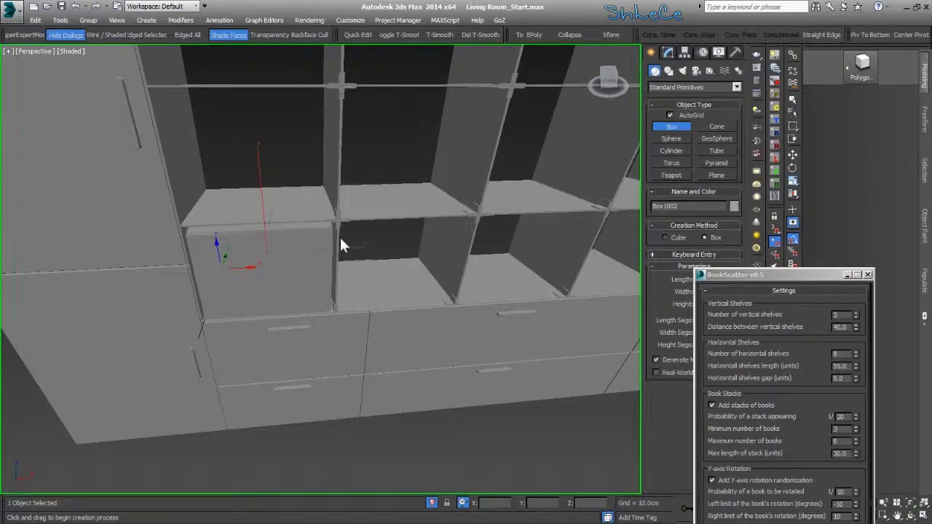
scroll(288, 250, "down", 2)
right_click(308, 291)
scroll(308, 291, "down", 2)
middle_click_drag(291, 288, 183, 304)
Step: Adjust the measuring box to about 66.1 cm width and 52.6 cm height so it fits the compartment
left_click(668, 57)
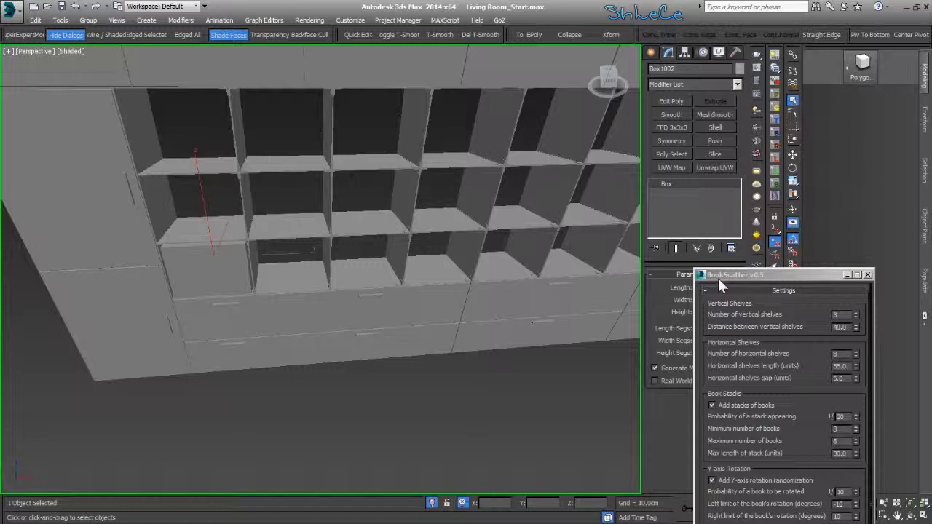
left_click_drag(718, 278, 501, 22)
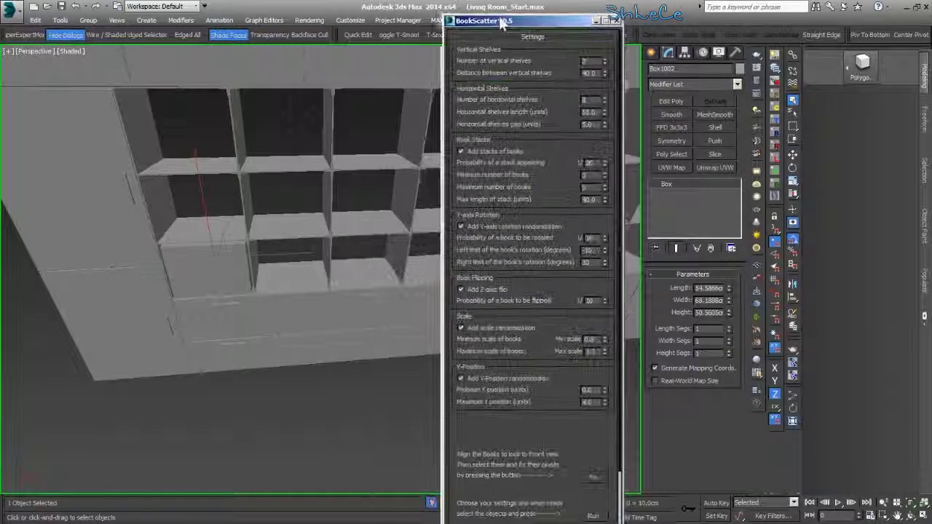
middle_click_drag(388, 309, 410, 302, "alt")
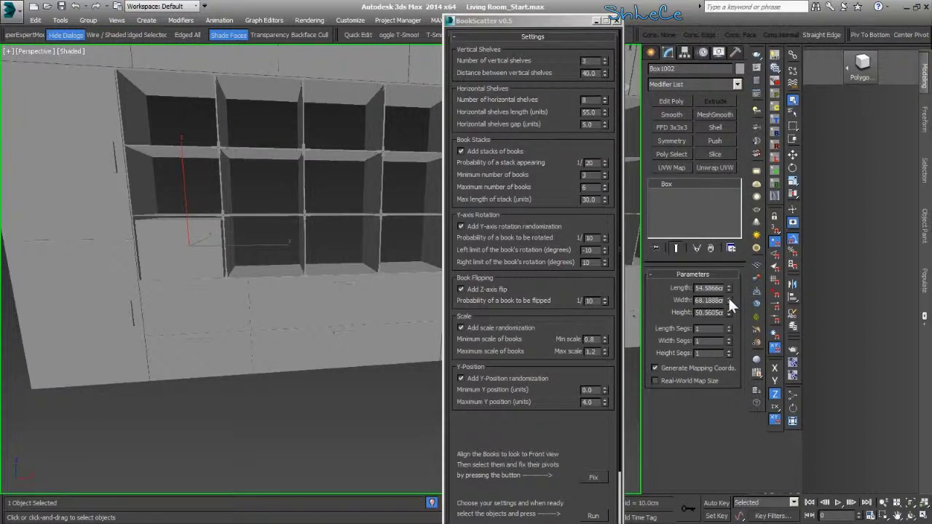
left_click_drag(728, 296, 729, 299)
middle_click_drag(480, 308, 288, 240, "alt")
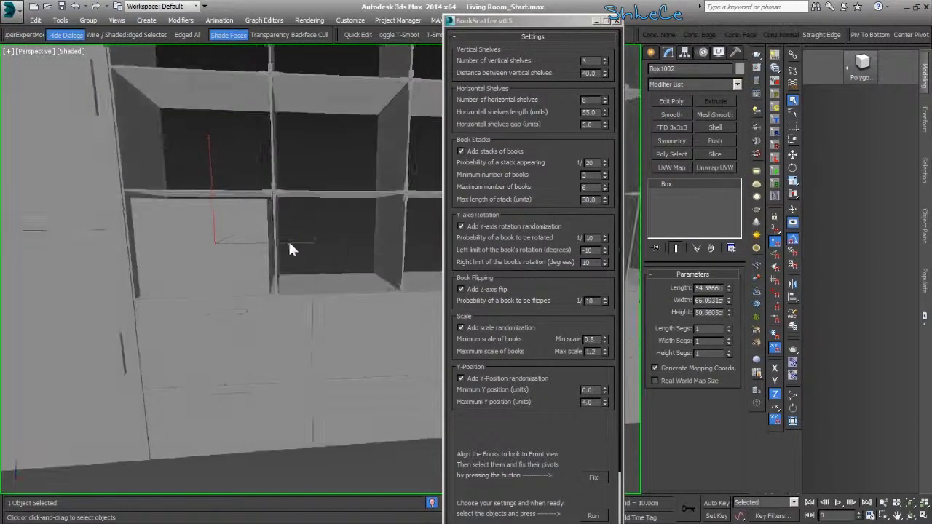
left_click(728, 315)
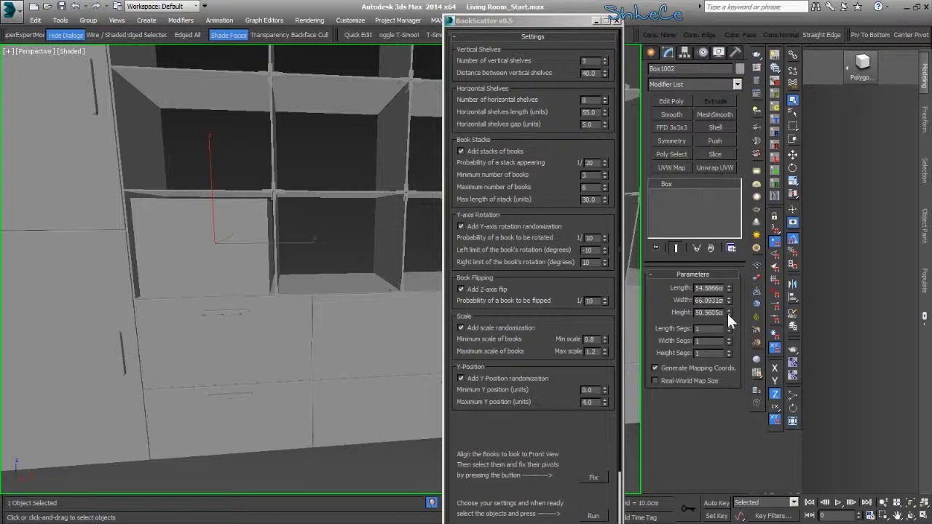
left_click_drag(728, 309, 728, 306)
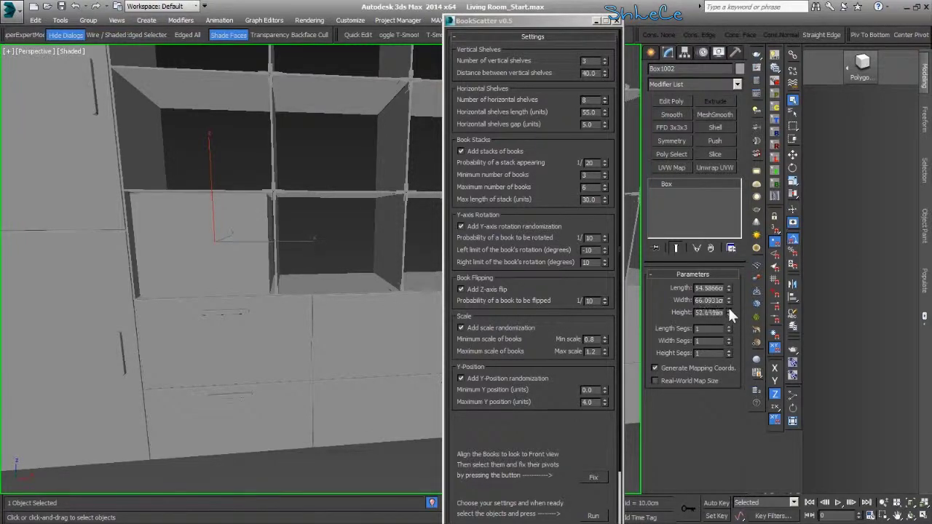
middle_click_drag(379, 302, 365, 328, "alt")
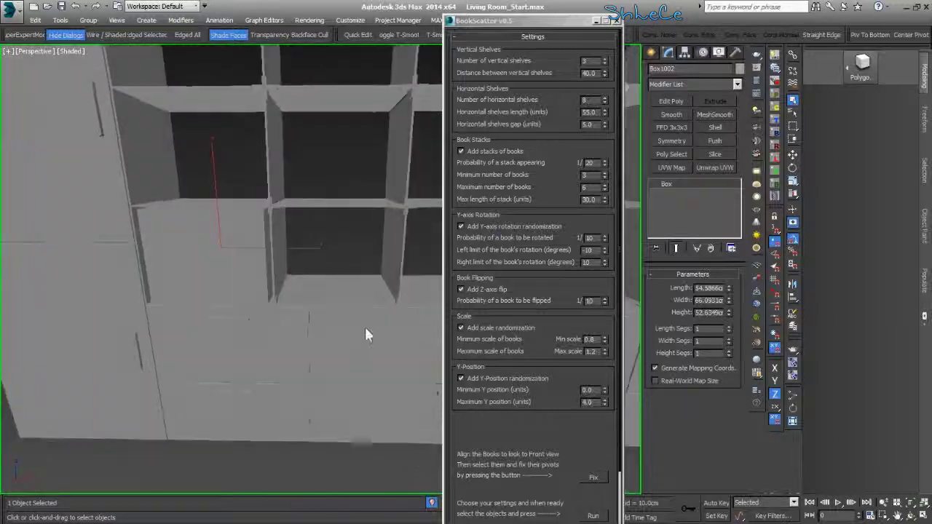
Step: Set the distance between vertical shelves to 53, the horizontal shelves length to 65 and the horizontal shelves gap to 1.2
double_click(590, 74)
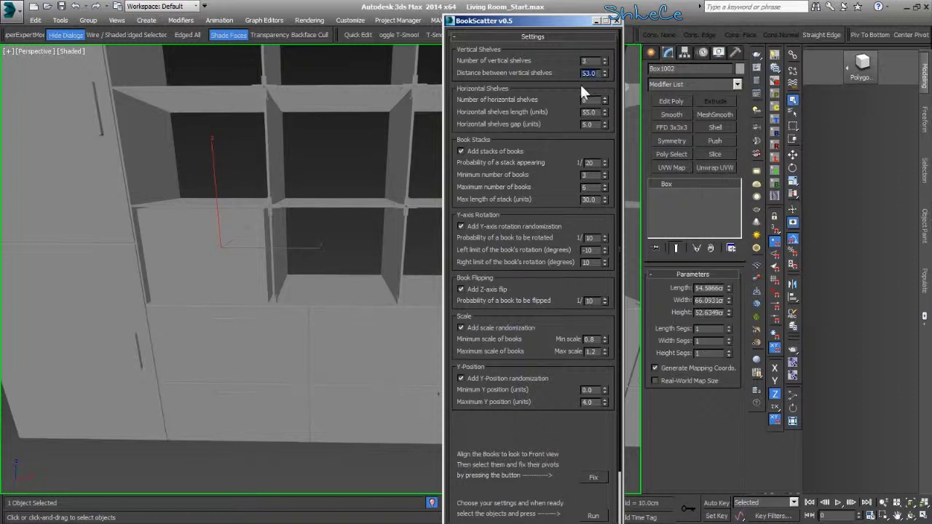
double_click(592, 112)
key("Return")
left_click(707, 302)
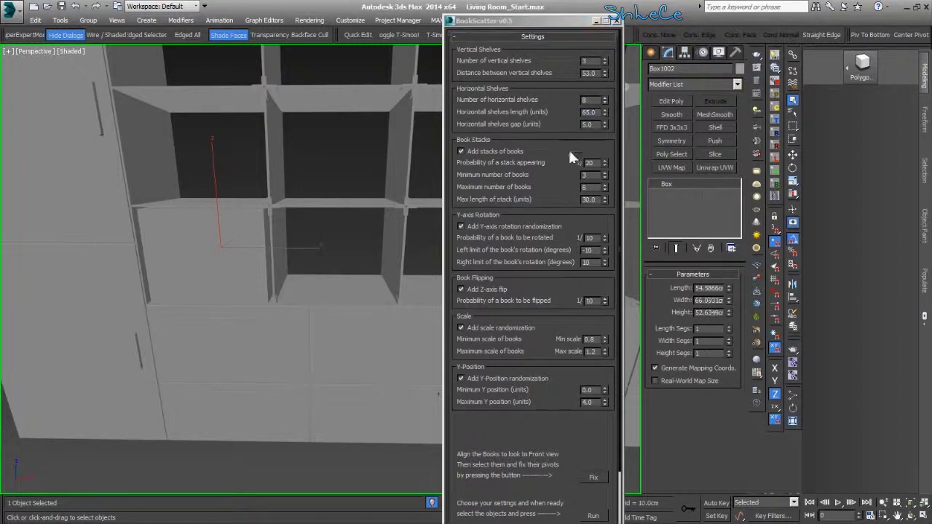
double_click(595, 123)
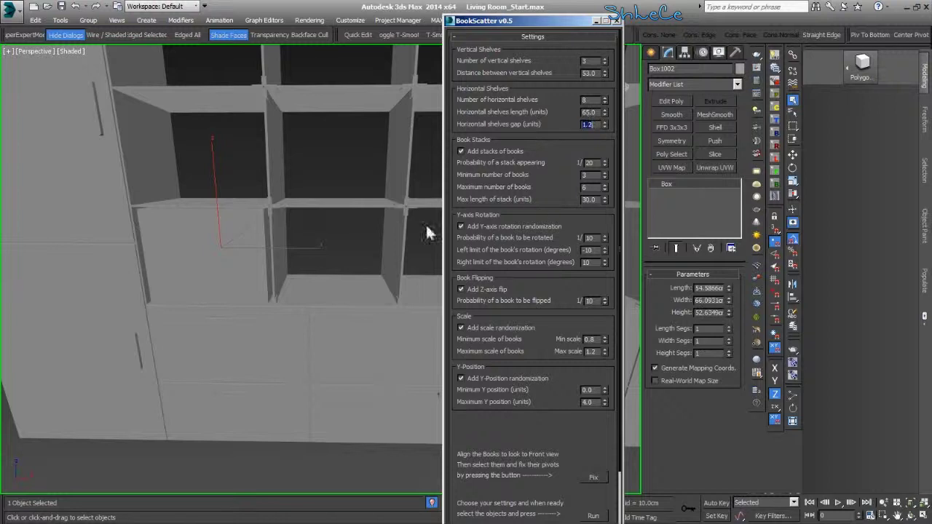
Step: Set the BookScatter scale randomization to a minimum of 0.7 and a maximum of 0.8
middle_click_drag(267, 268, 266, 297, "alt")
scroll(273, 308, "down", 2)
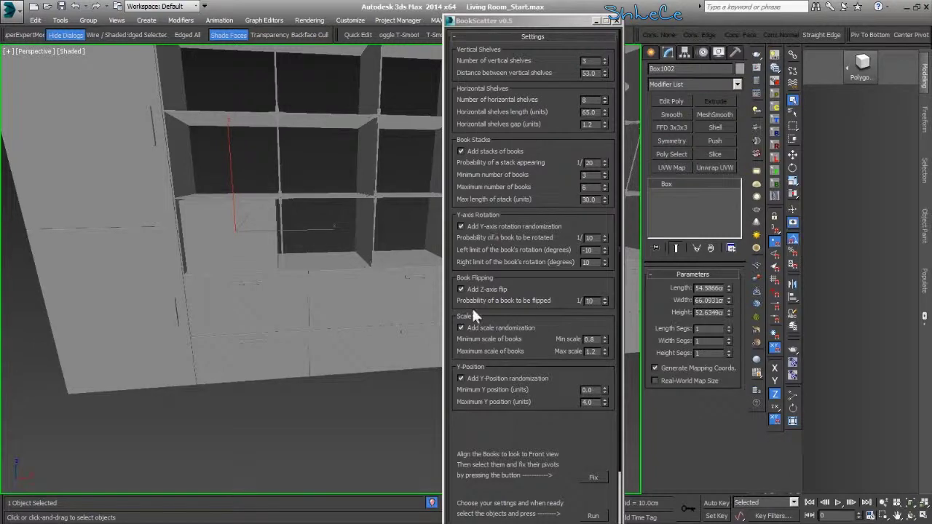
double_click(592, 339)
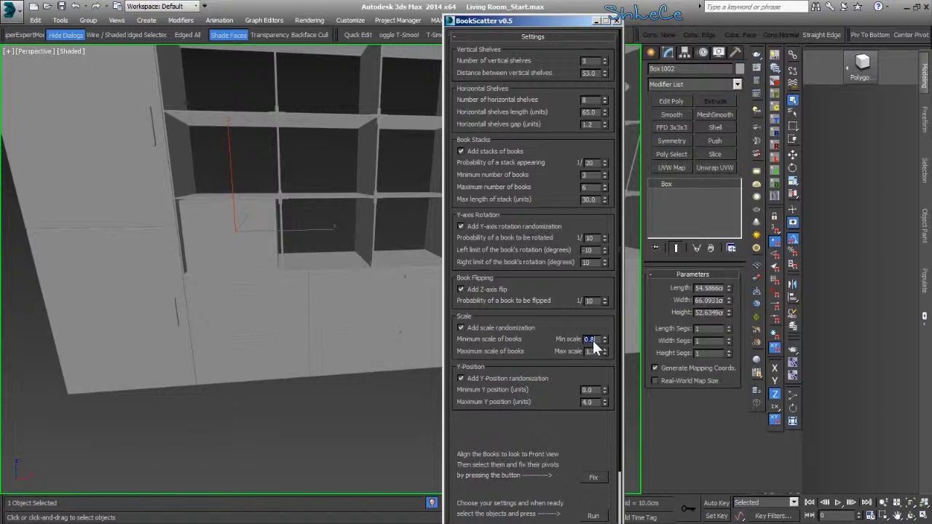
type("0.7")
key("Tab")
type("0.8")
left_click(313, 378)
Step: Set the BookScatter maximum Y position to 1.0 to limit how far the books vary in depth
scroll(291, 350, "down", 5)
scroll(191, 313, "down", 4)
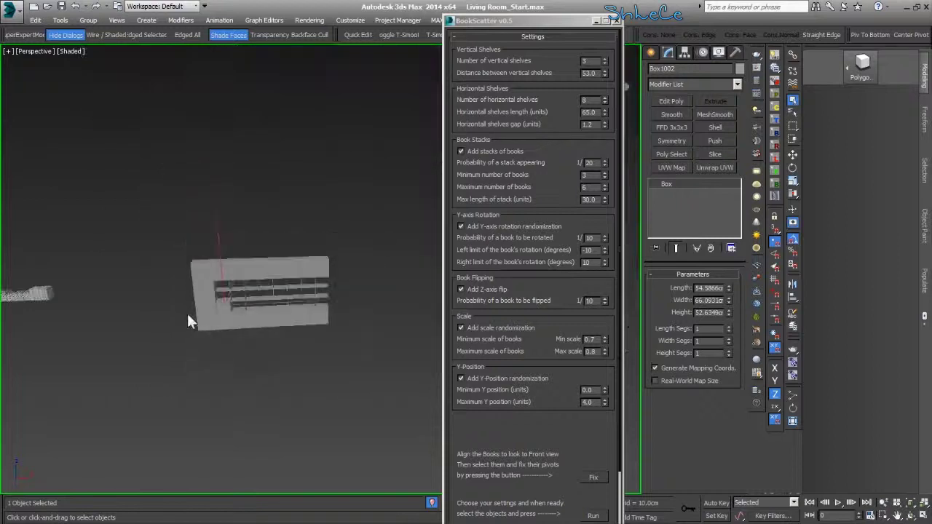
middle_click_drag(186, 311, 313, 295)
mouse_move(109, 271)
middle_mouse_down()
mouse_move(284, 258)
mouse_move(236, 280)
middle_mouse_up()
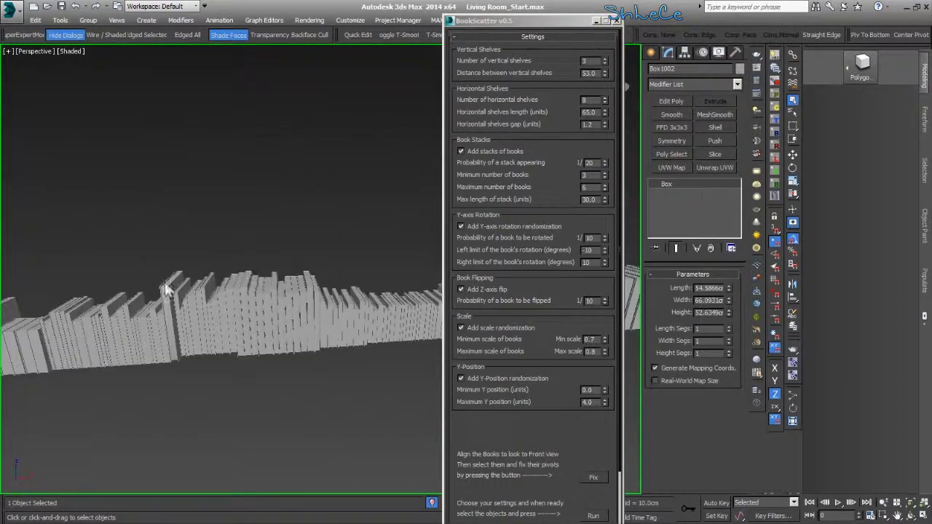
scroll(225, 324, "up", 4)
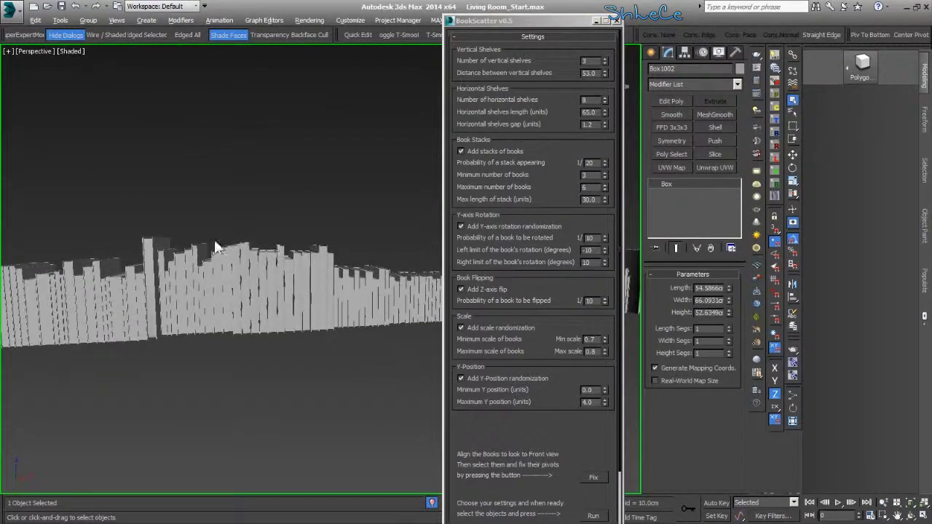
middle_click_drag(220, 247, 337, 327, "alt")
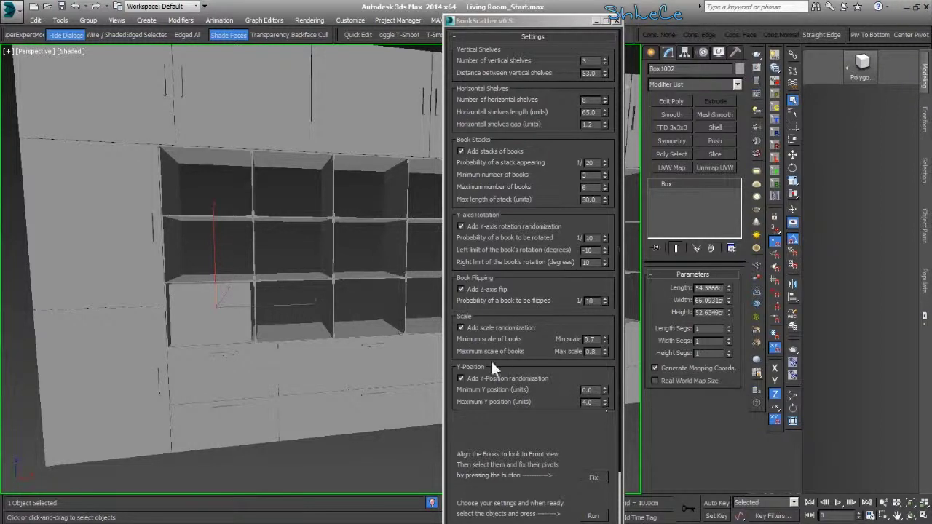
left_click(590, 399)
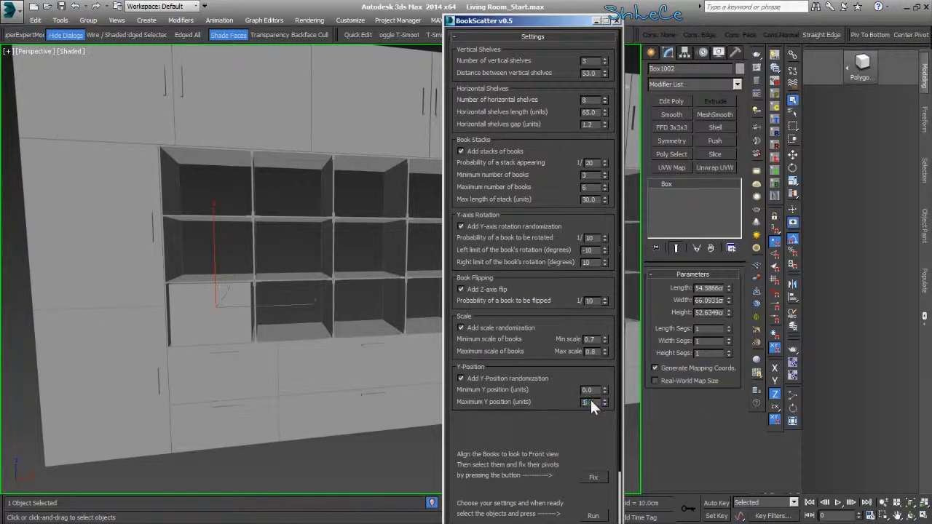
Step: Select all the source books in the row beside the bookshelf, run BookScatter on them and minimize its dialog
scroll(258, 333, "down", 6)
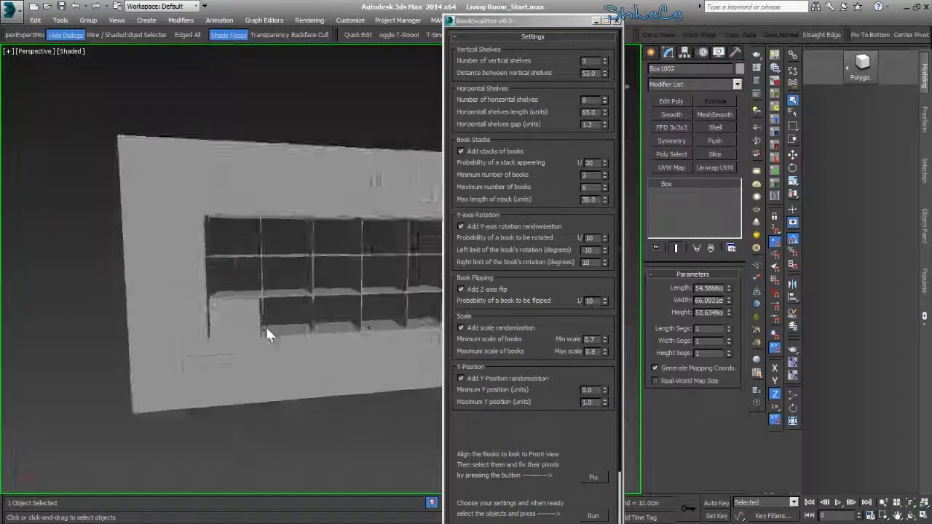
middle_click_drag(194, 356, 221, 329, "alt")
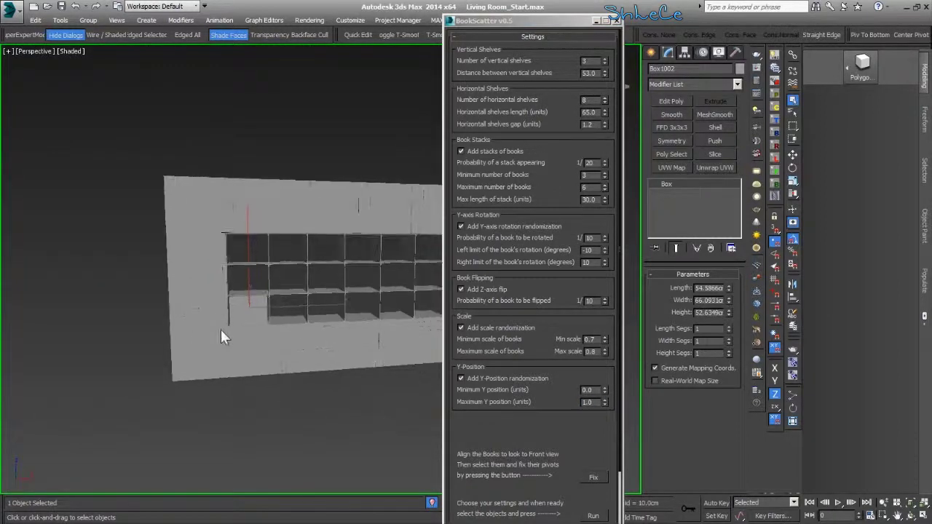
left_click(246, 288)
middle_click_drag(245, 288, 363, 290, "alt")
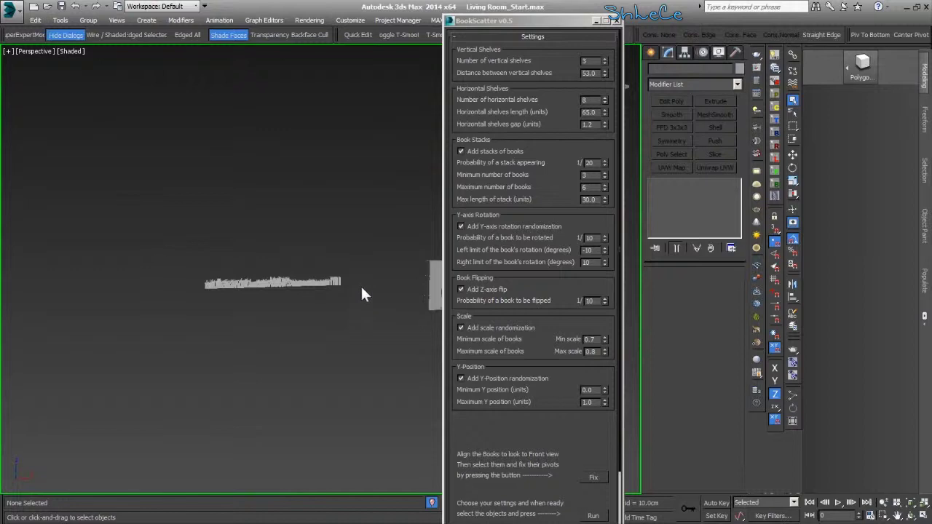
left_click_drag(103, 391, 103, 392)
left_click_drag(555, 454, 549, 384)
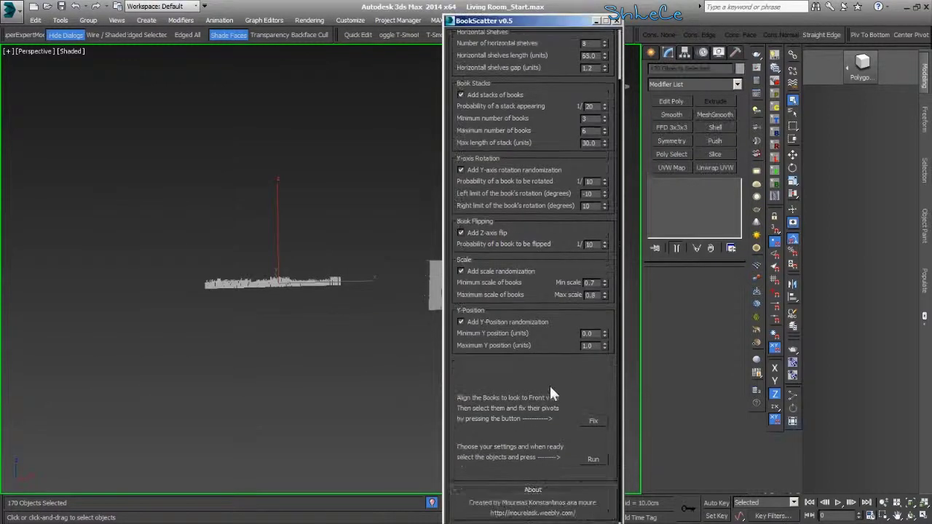
left_click(593, 459)
left_click(596, 22)
Step: Move the generated block of scattered books across the scene to the bookshelf
middle_click_drag(386, 195, 354, 266, "alt")
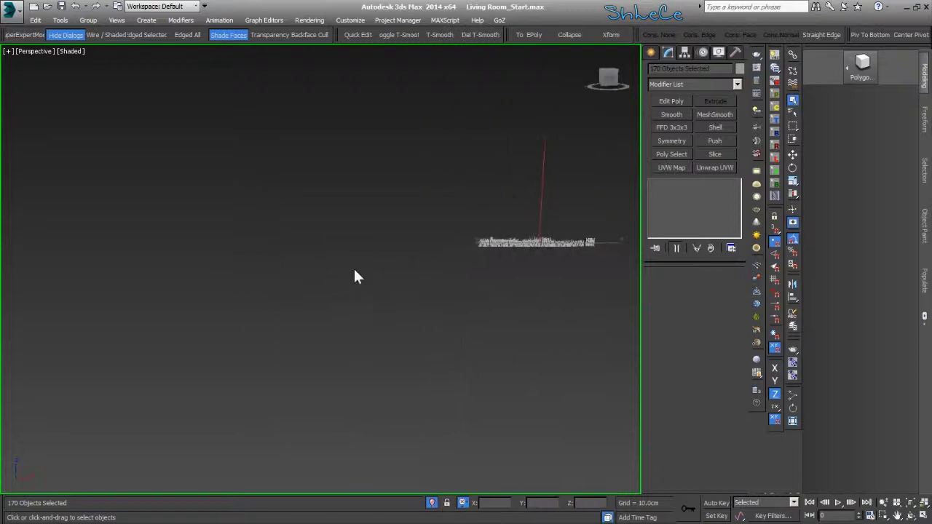
scroll(353, 267, "down", 3)
middle_click_drag(318, 295, 351, 294, "alt")
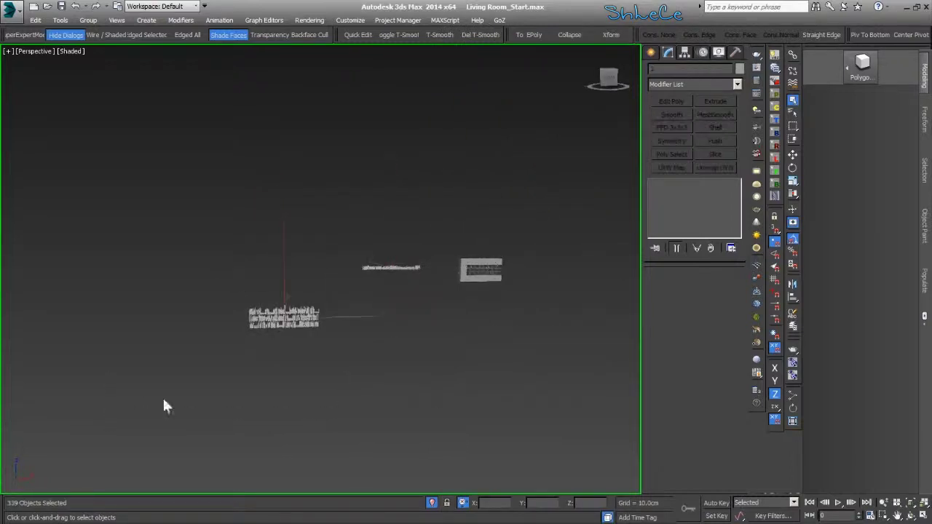
middle_click_drag(240, 334, 224, 335)
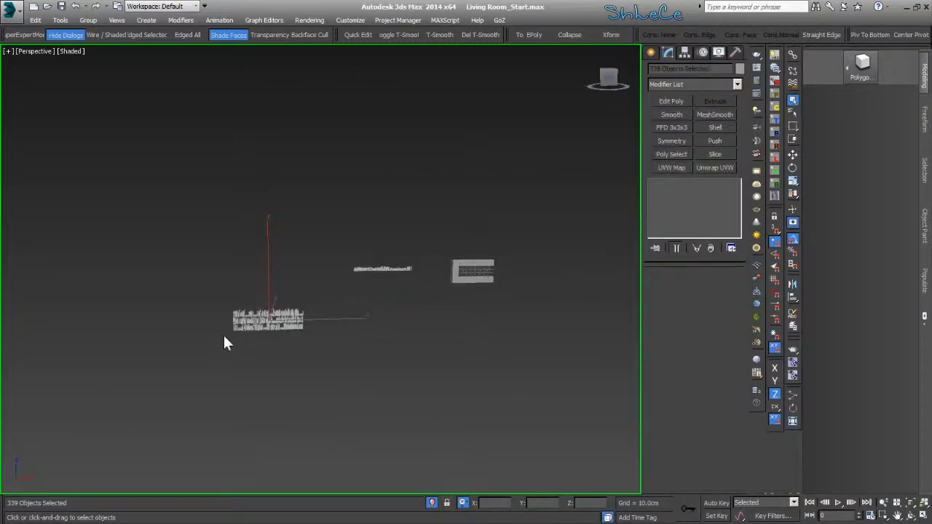
key("w")
middle_click_drag(346, 322, 468, 384, "alt")
left_click_drag(468, 376, 713, 339)
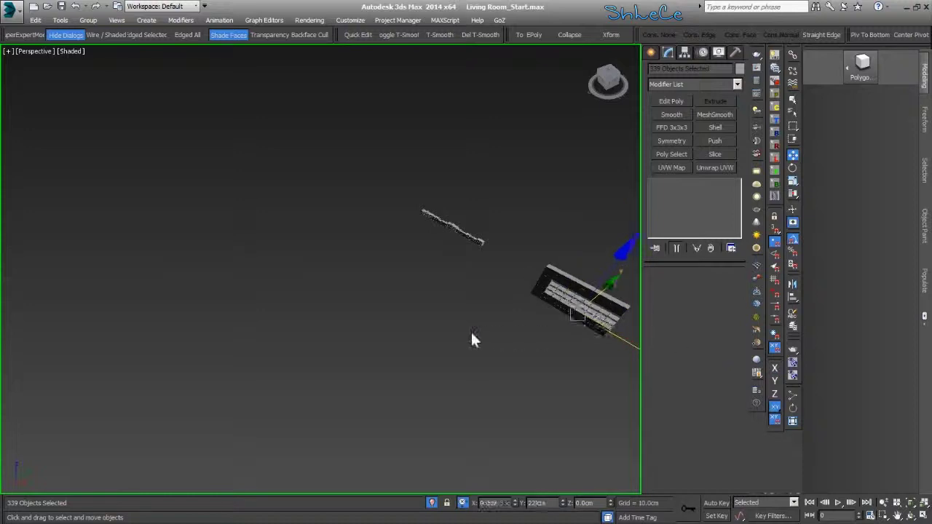
key("z")
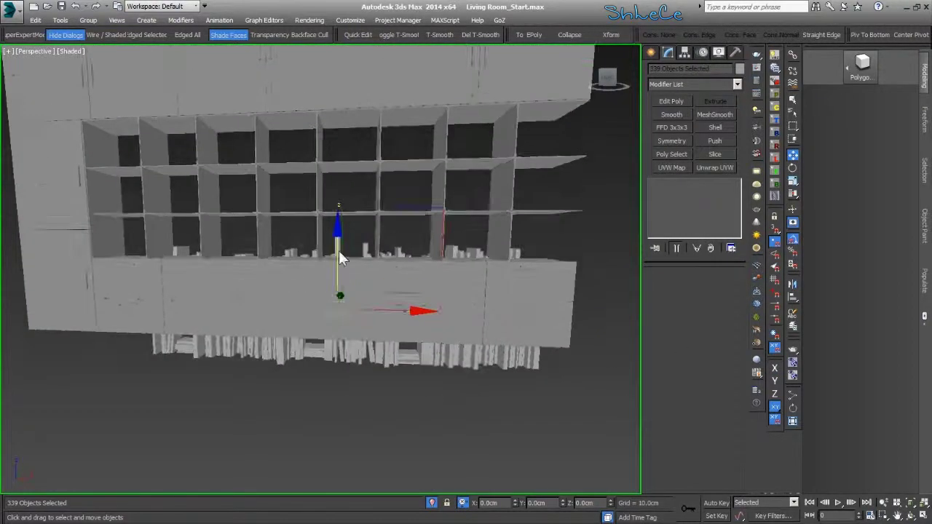
Step: Raise the scattered books along Z so their three rows sit in the bookshelf's open compartments
left_click_drag(338, 250, 338, 140)
middle_click_drag(318, 217, 380, 245, "alt")
scroll(273, 182, "up", 3)
middle_click_drag(274, 182, 490, 144, "alt")
left_click_drag(463, 142, 464, 146)
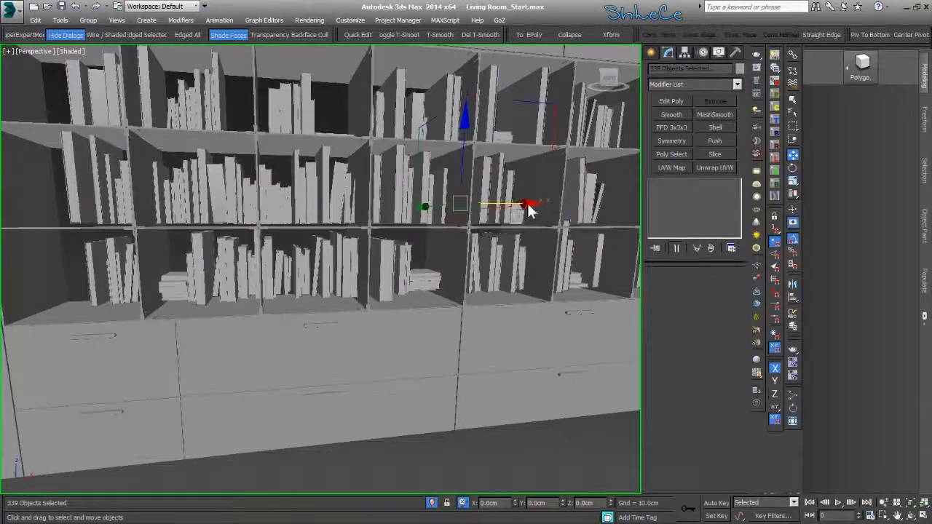
Step: Shift the books along X to fit between the dividers and along Y to adjust their depth in the shelves
left_click_drag(528, 203, 498, 204)
middle_click_drag(498, 204, 466, 308, "alt")
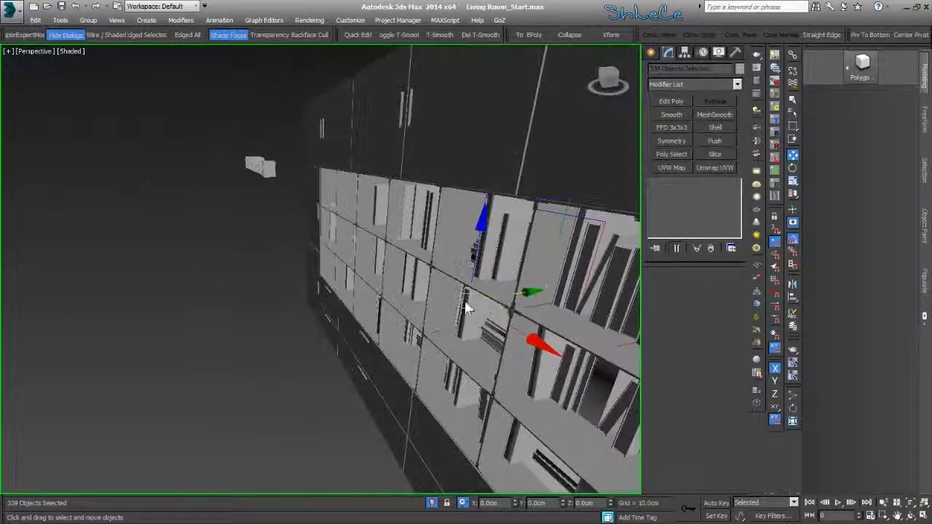
left_click_drag(503, 295, 483, 301)
middle_click_drag(413, 331, 452, 244, "alt")
middle_click_drag(452, 244, 444, 288, "alt")
Step: Lower all the books slightly so the bottom row rests on its shelf, and fine-tune their X position
scroll(444, 291, "up", 5)
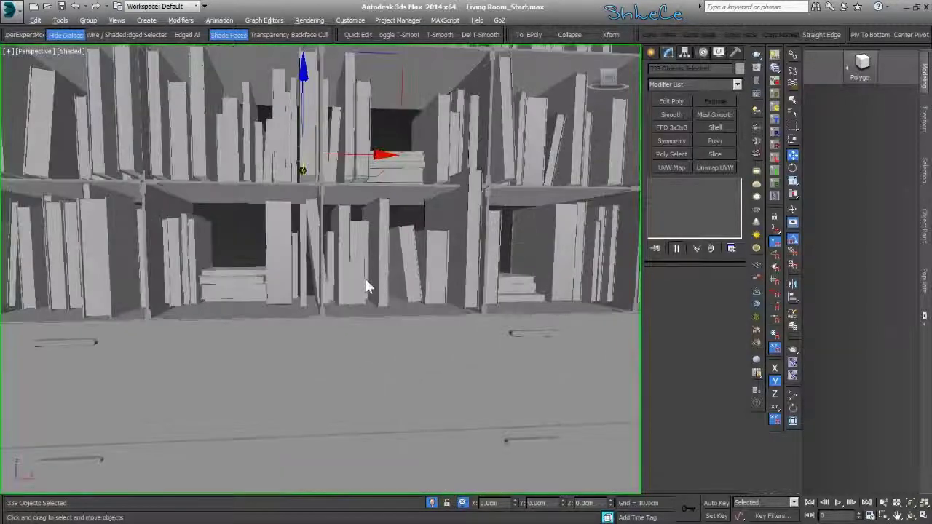
middle_click_drag(193, 234, 468, 227)
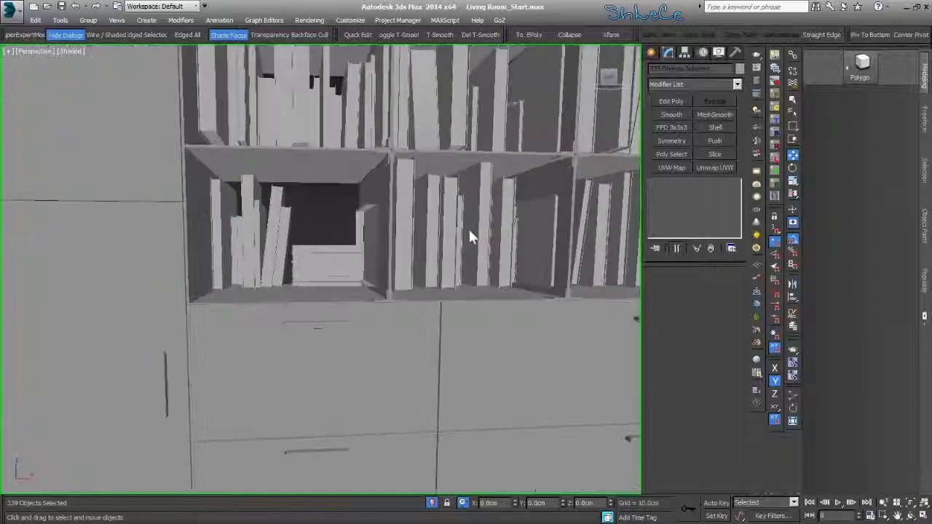
scroll(232, 279, "up", 3)
middle_click_drag(239, 279, 263, 284)
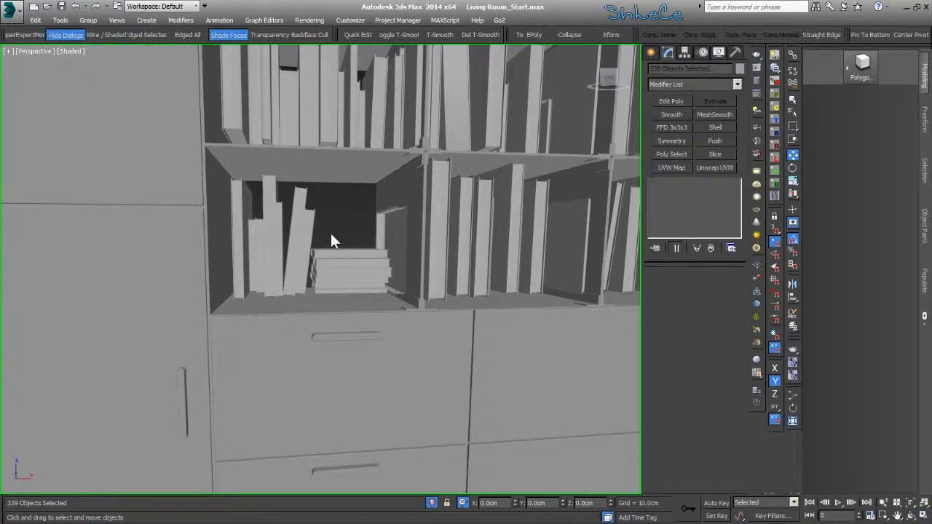
middle_click_drag(435, 409, 425, 356, "alt")
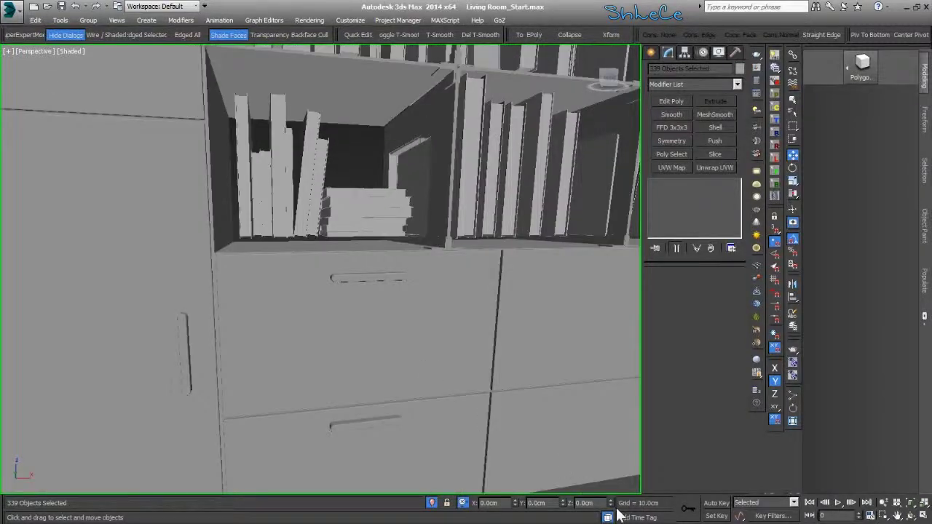
left_click_drag(614, 512, 620, 518)
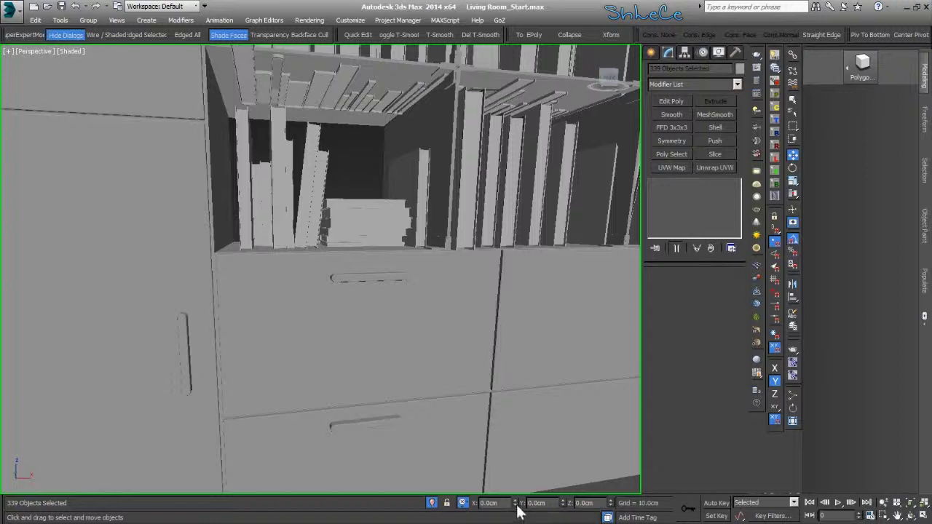
left_click_drag(516, 511, 522, 519)
Step: Remove the bottom row of books from the selection and lower the upper two rows onto the middle shelf
scroll(466, 315, "down", 3)
middle_click_drag(467, 314, 335, 304)
scroll(355, 340, "down", 3)
scroll(358, 311, "down", 2)
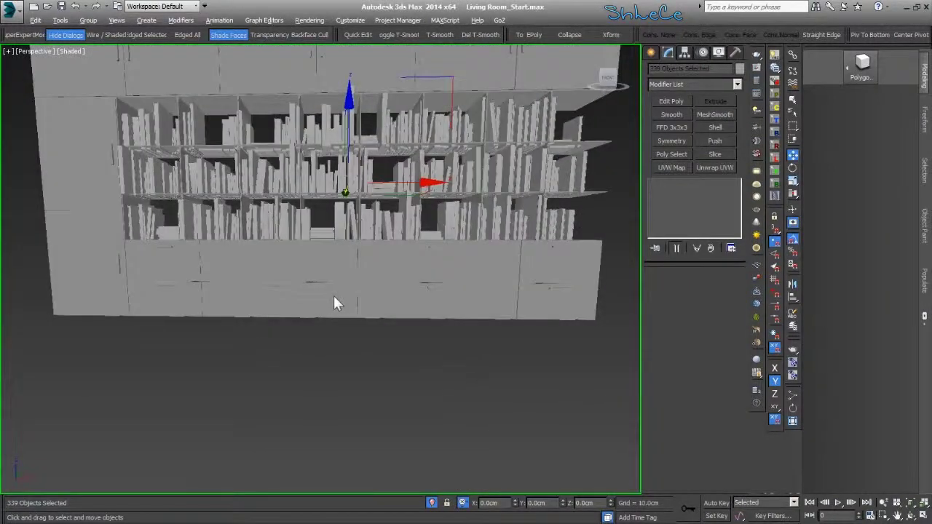
scroll(341, 311, "down", 3)
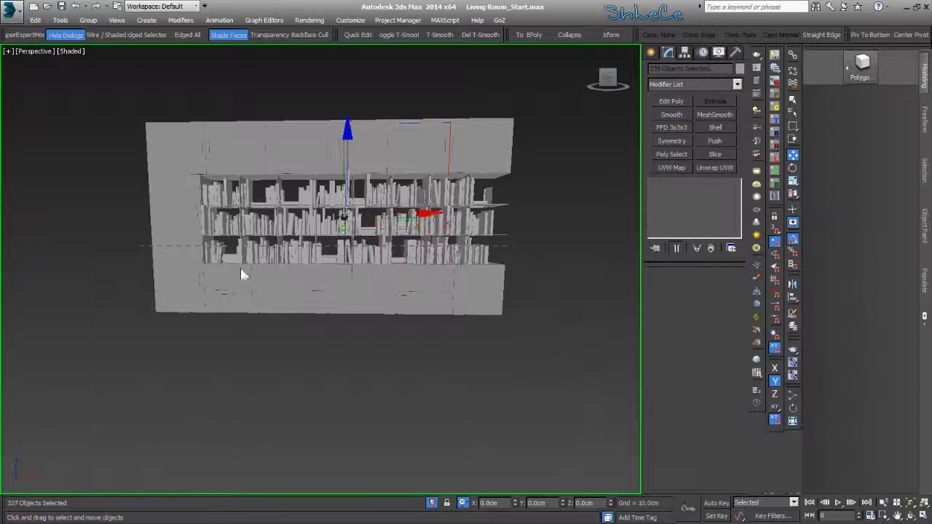
scroll(359, 186, "up", 6)
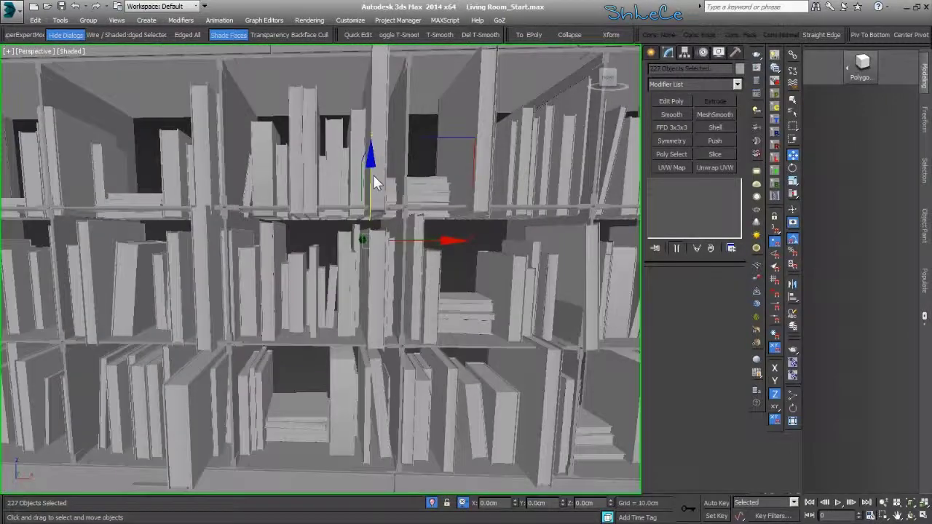
middle_click_drag(373, 175, 371, 166, "alt")
scroll(389, 253, "up", 4)
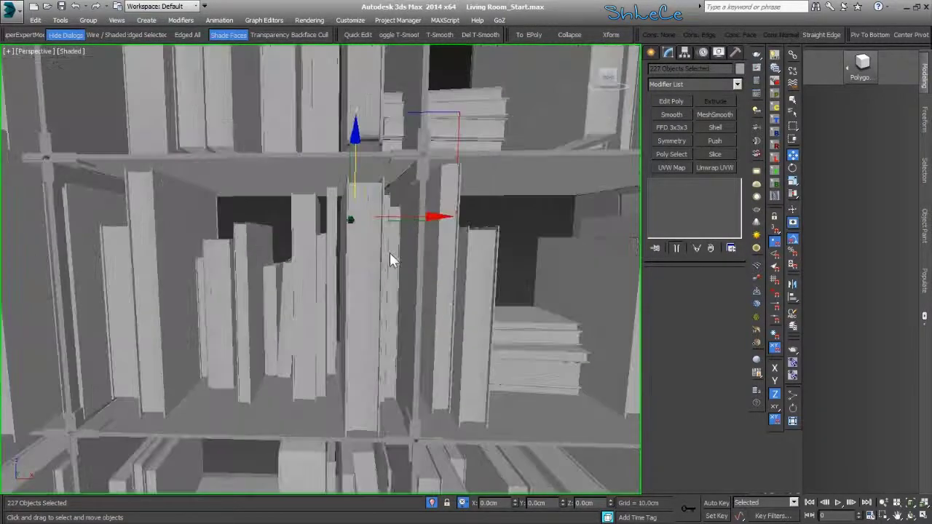
middle_click_drag(389, 324, 384, 53)
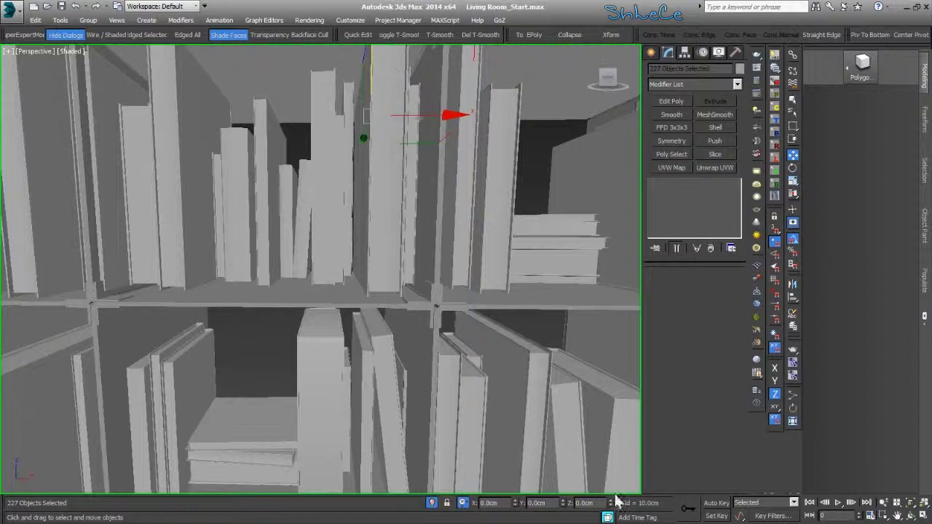
left_click_drag(610, 505, 611, 510)
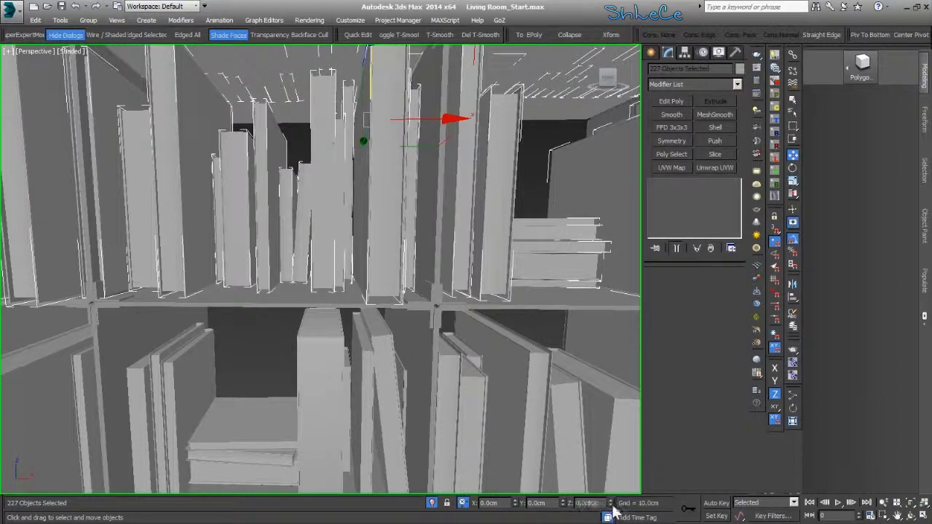
left_click_drag(613, 511, 613, 512)
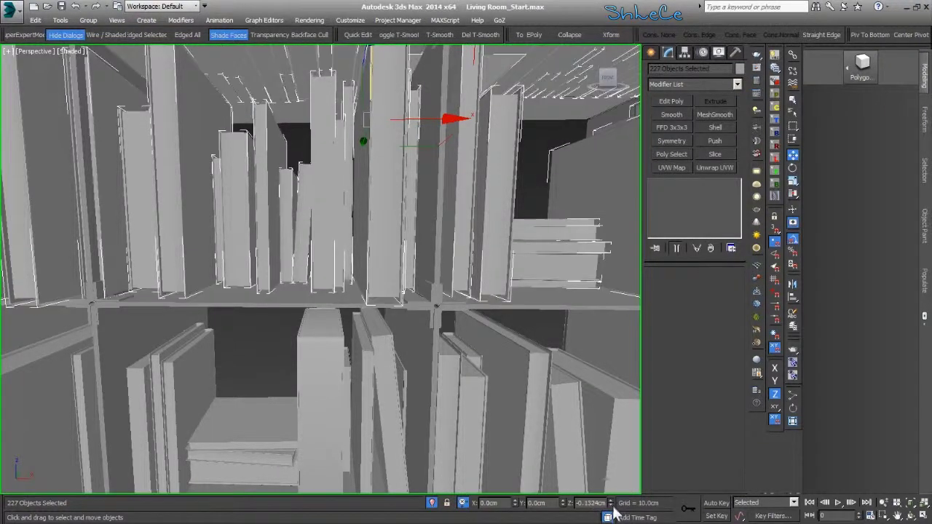
Step: Remove the middle row of books from the selection and raise the top row so it rests on its shelf
scroll(407, 351, "down", 8)
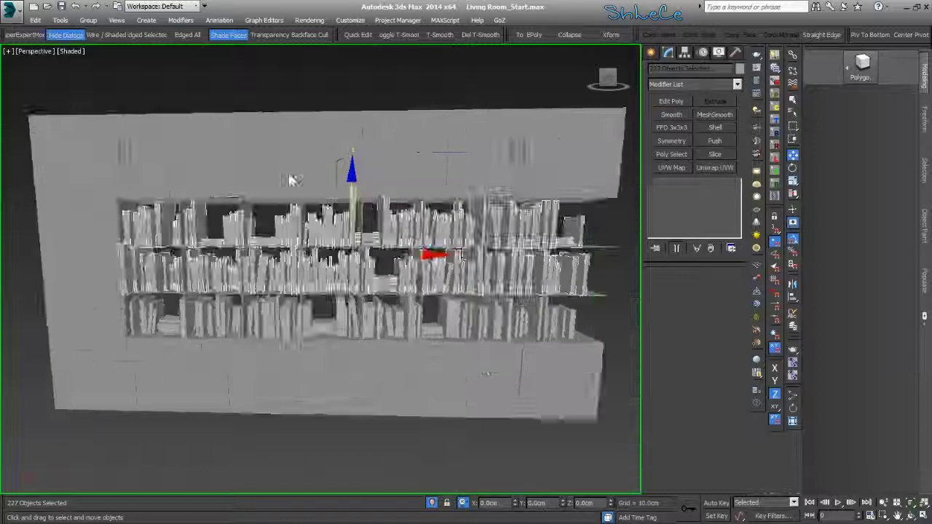
scroll(292, 180, "down", 4)
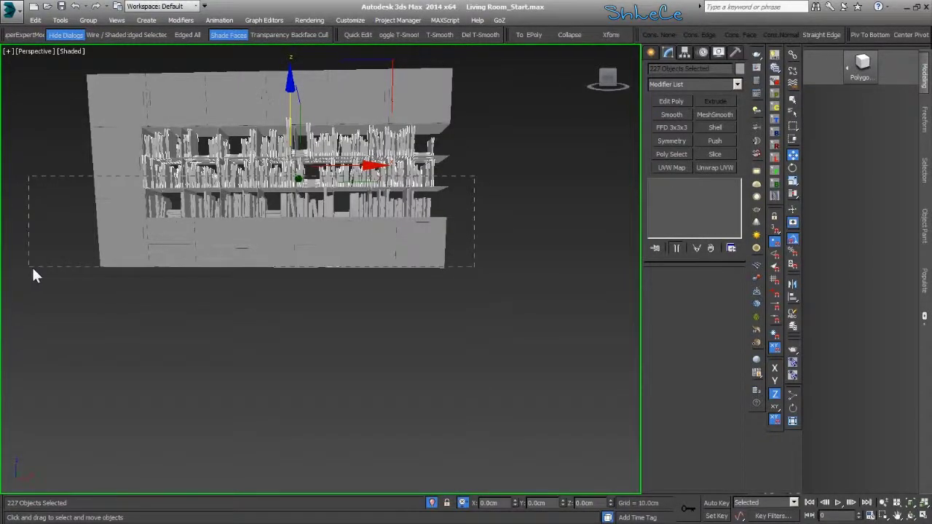
left_click_drag(32, 269, 40, 266)
scroll(244, 171, "up", 6)
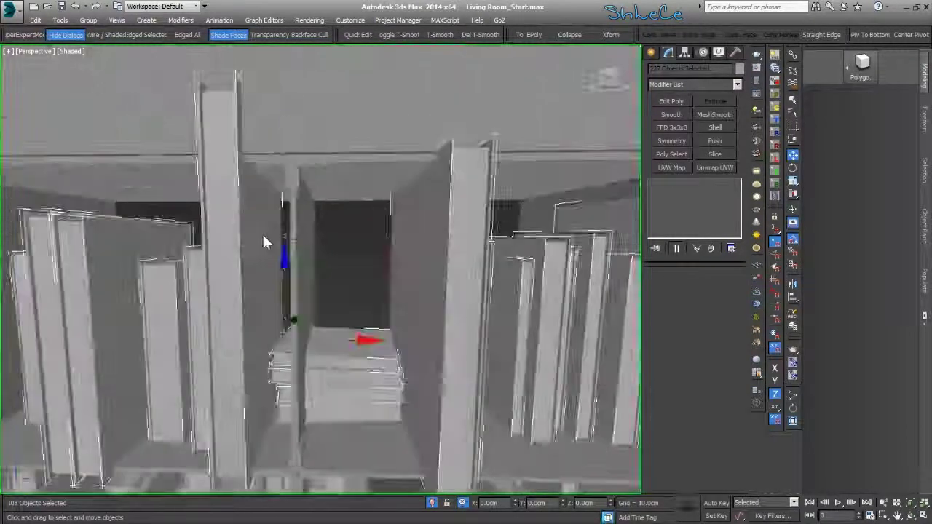
middle_click_drag(264, 242, 326, 159)
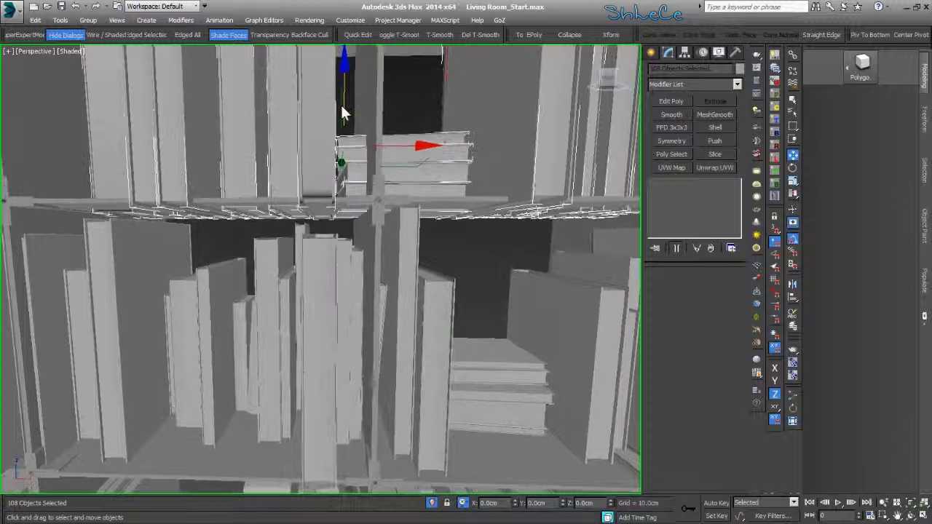
left_click_drag(341, 79, 344, 73)
scroll(283, 200, "down", 5)
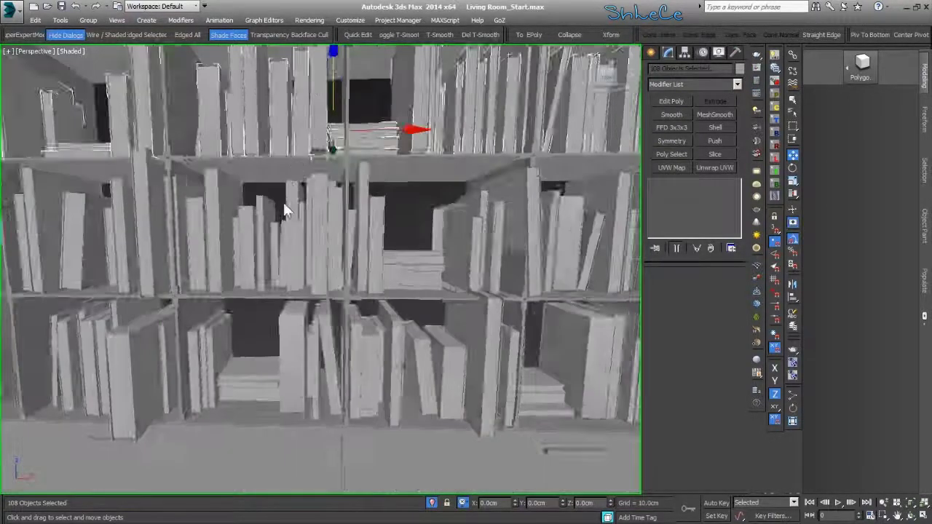
Step: Select all three rows of books in the bookshelf, leaving the cabinet out of the selection
middle_click_drag(297, 210, 209, 244, "alt")
scroll(265, 233, "down", 3)
key("F3")
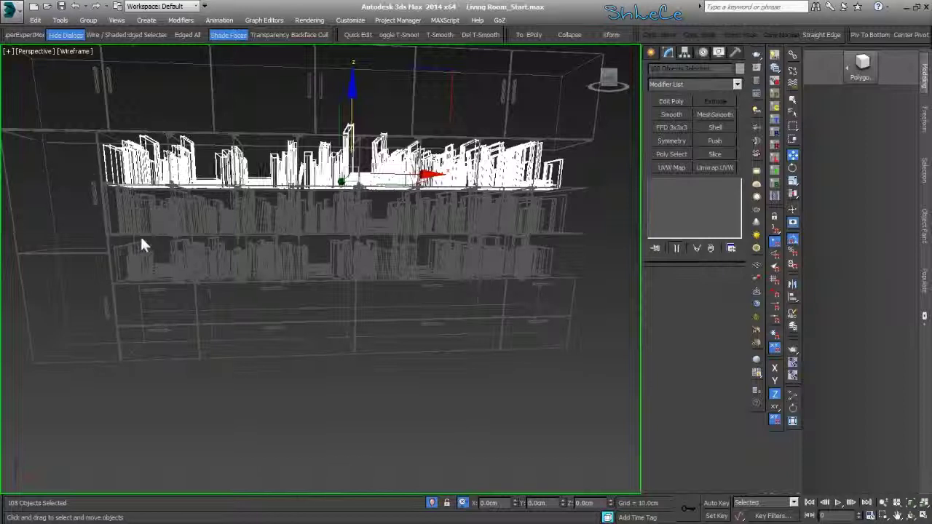
mouse_move(140, 235)
middle_mouse_down("alt")
mouse_move(158, 234)
mouse_move(223, 275)
middle_mouse_up("alt")
key("F3")
scroll(224, 275, "down", 4)
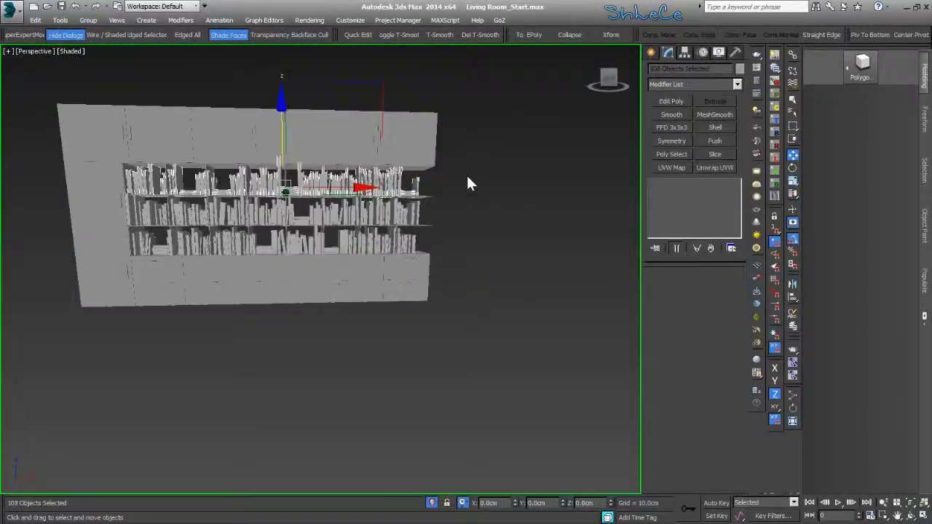
left_click(497, 166)
left_click_drag(7, 363, 46, 358)
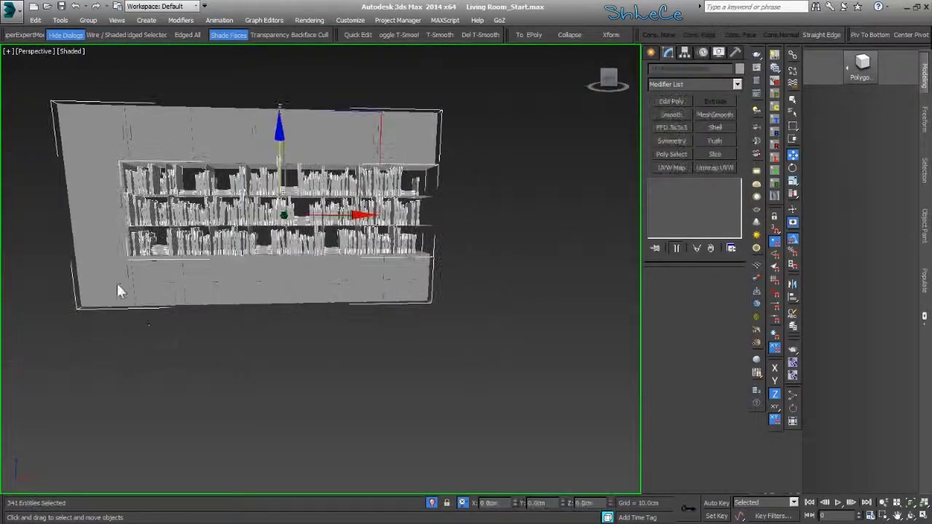
left_click(116, 282, "alt")
scroll(155, 248, "up", 6)
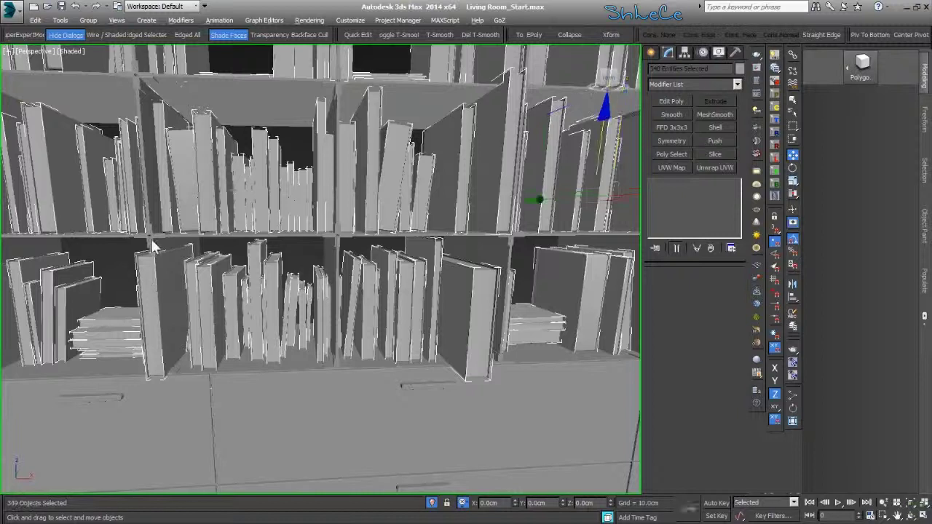
Step: Fine-tune the position of all the books along X so that fewer of them cut into the vertical dividers
middle_click_drag(366, 246, 186, 262, "alt")
mouse_move(84, 248)
middle_mouse_down("alt")
mouse_move(177, 233)
mouse_move(80, 234)
mouse_move(82, 261)
middle_mouse_up("alt")
mouse_move(73, 229)
middle_mouse_down("alt")
mouse_move(50, 229)
mouse_move(65, 227)
middle_mouse_up("alt")
scroll(155, 268, "down", 3)
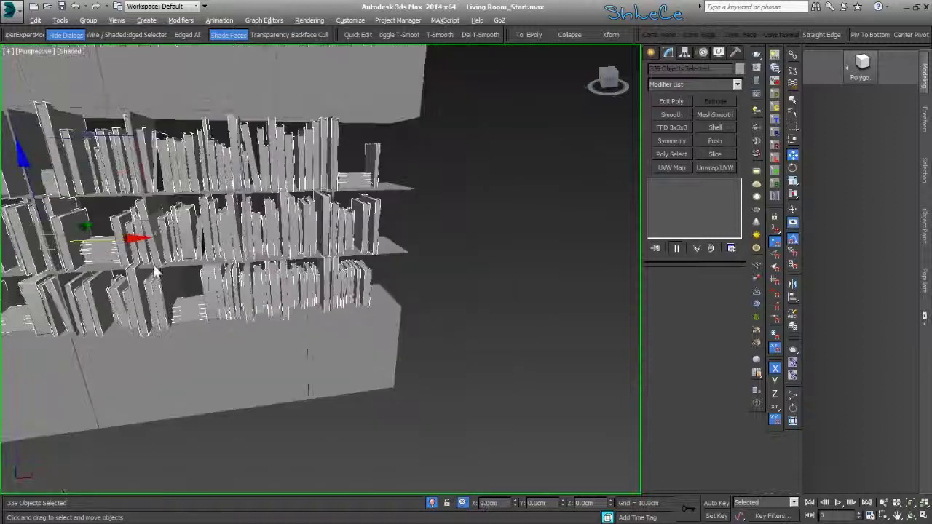
middle_click_drag(156, 272, 408, 131, "alt")
Step: Delete the individual books that cut through the vertical dividers near the right end of the top shelf
left_click(369, 167)
scroll(419, 146, "up", 5)
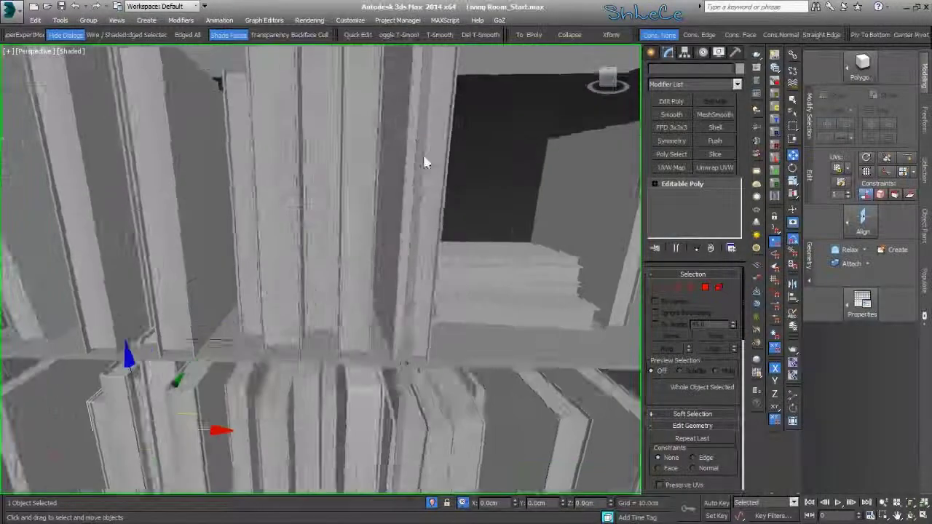
left_click(333, 99)
middle_click_drag(339, 258, 387, 308)
key("Delete")
left_click(366, 215)
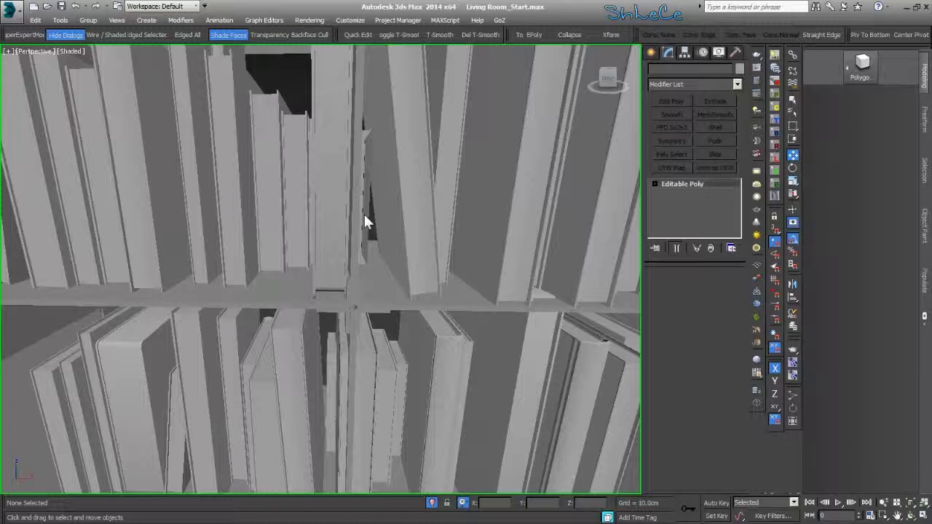
middle_click_drag(351, 246, 335, 272, "alt")
key("Delete")
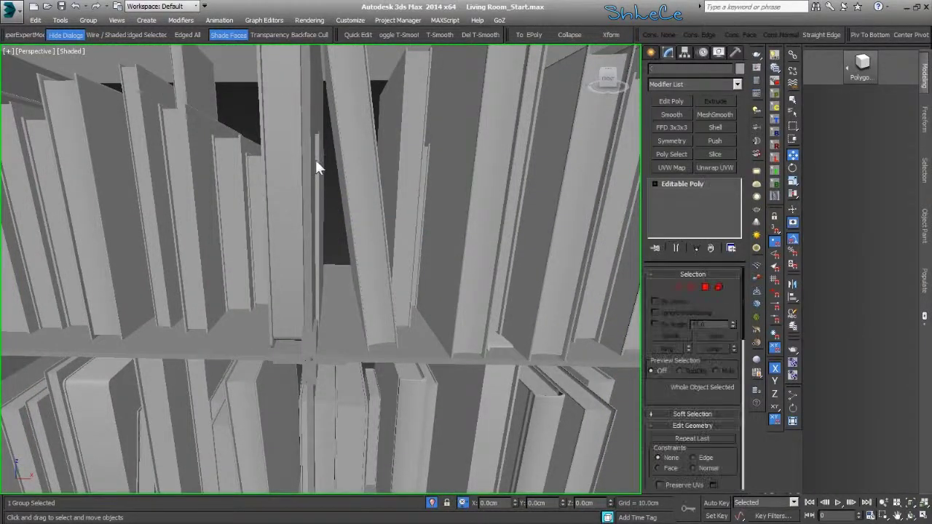
key("Delete")
Step: Delete the upright book that intersects the divider beside the leaning book in the middle of the top shelf
middle_click_drag(374, 206, 332, 207, "alt")
scroll(311, 223, "down", 5)
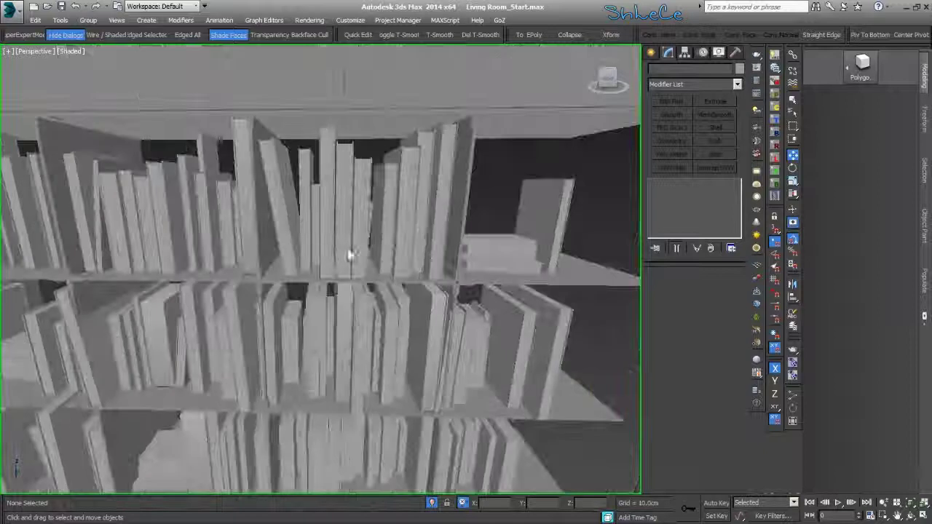
scroll(351, 254, "down", 4)
middle_click_drag(351, 254, 412, 232)
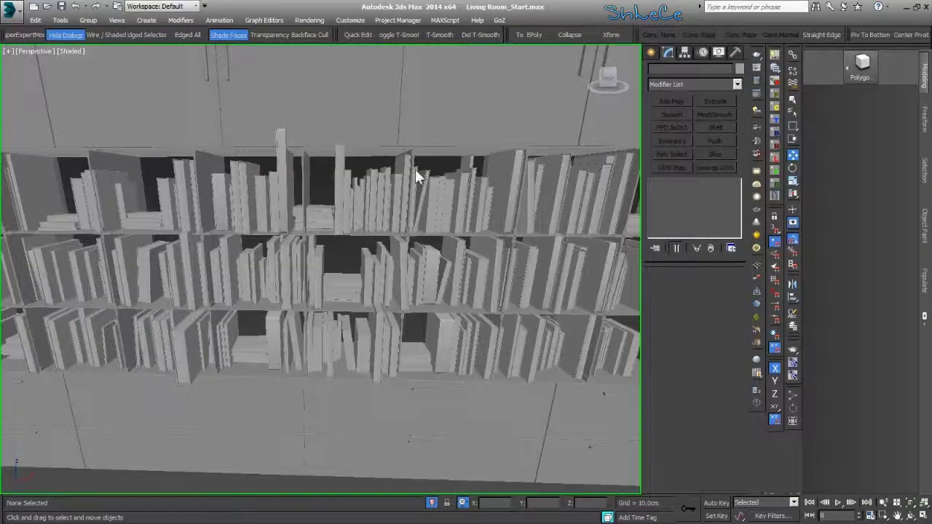
scroll(416, 176, "up", 6)
scroll(396, 209, "up", 4)
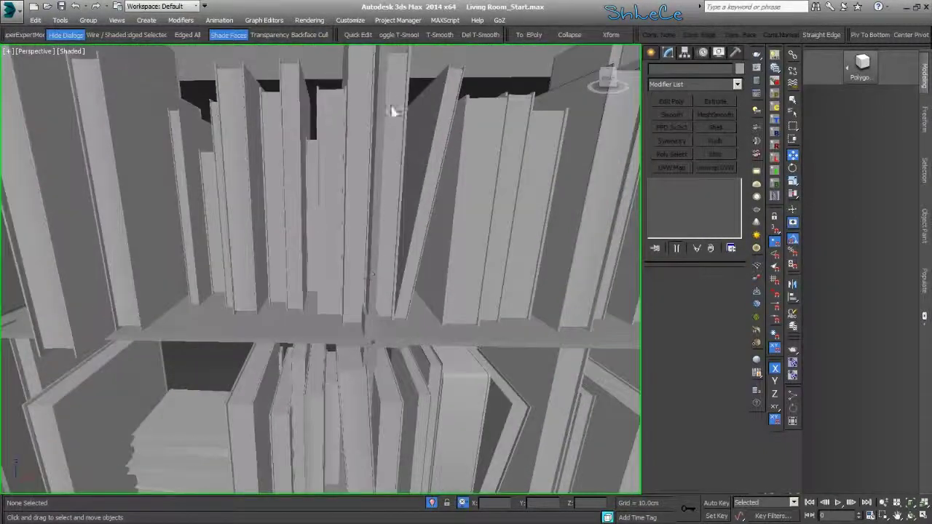
left_click(402, 100)
middle_click_drag(279, 214, 365, 216, "alt")
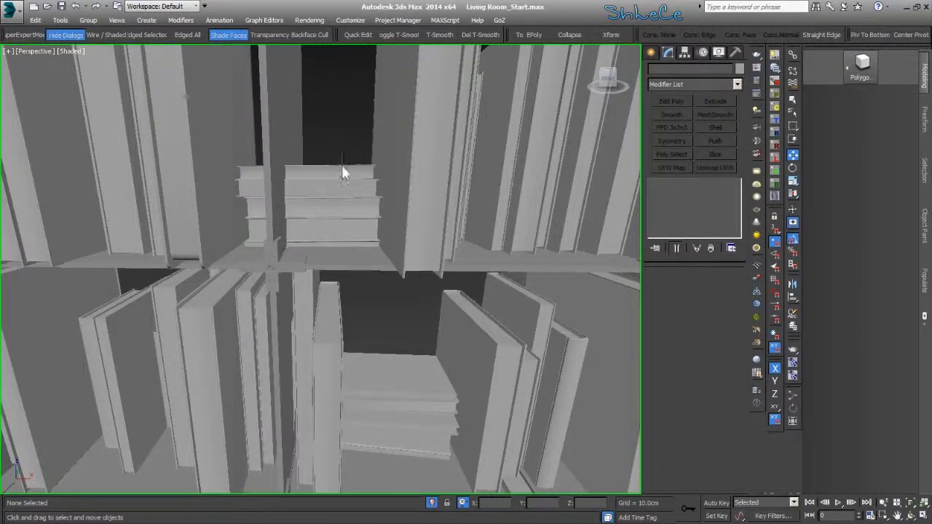
Step: Delete the stack of horizontal books that passes through a divider on the top shelf
left_click(330, 237)
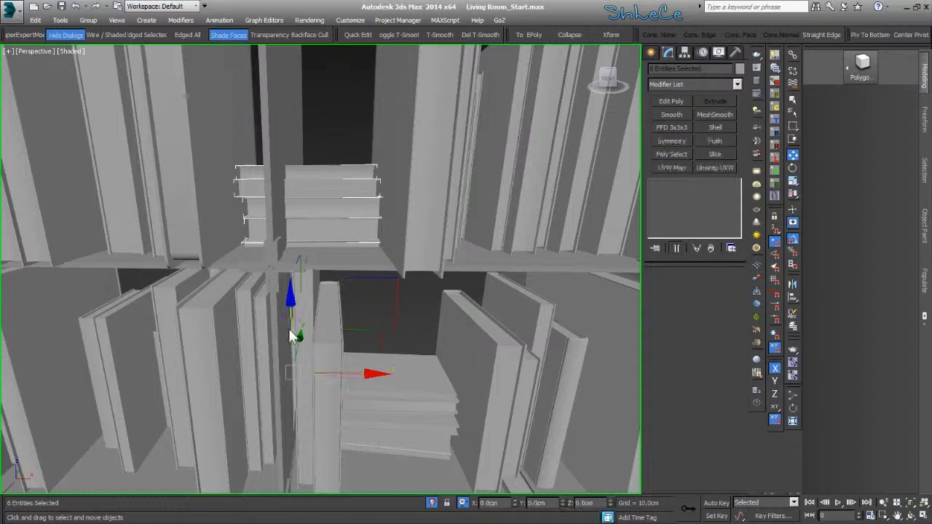
middle_click_drag(291, 329, 318, 289, "alt")
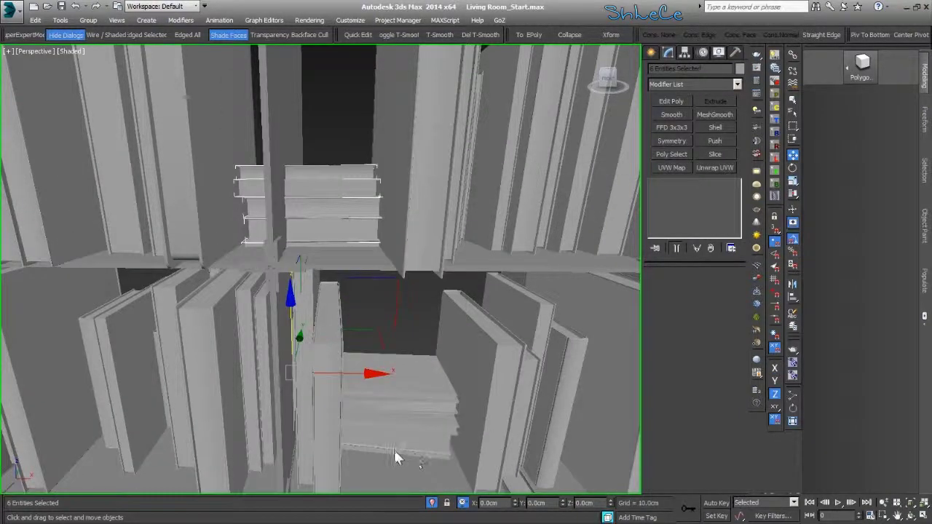
key("ctrl+shift+g")
key("Delete")
middle_click_drag(186, 299, 370, 322)
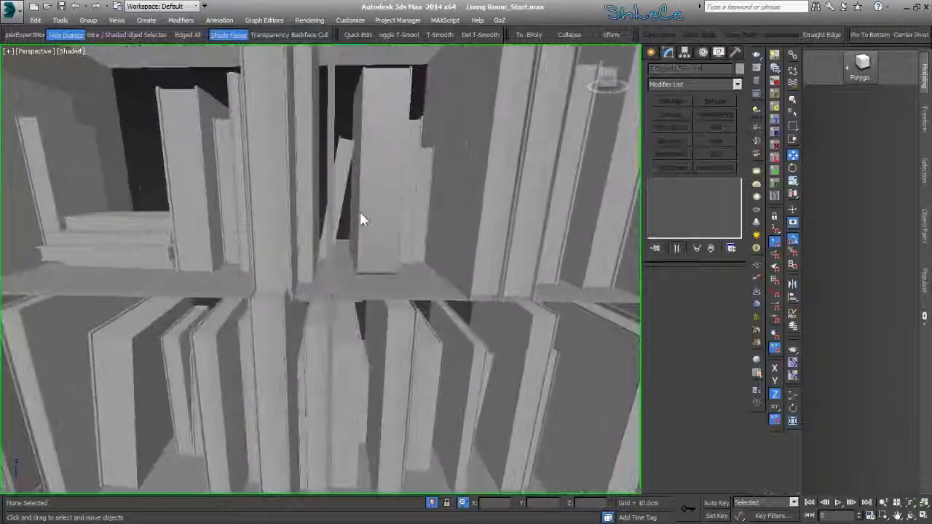
Step: Delete the leaning book that cuts into the divider on the top shelf and clear the next divider to its left
left_click(339, 178)
key("Delete")
middle_click_drag(239, 275, 343, 270)
middle_click_drag(345, 167, 428, 251, "alt")
left_click(290, 139)
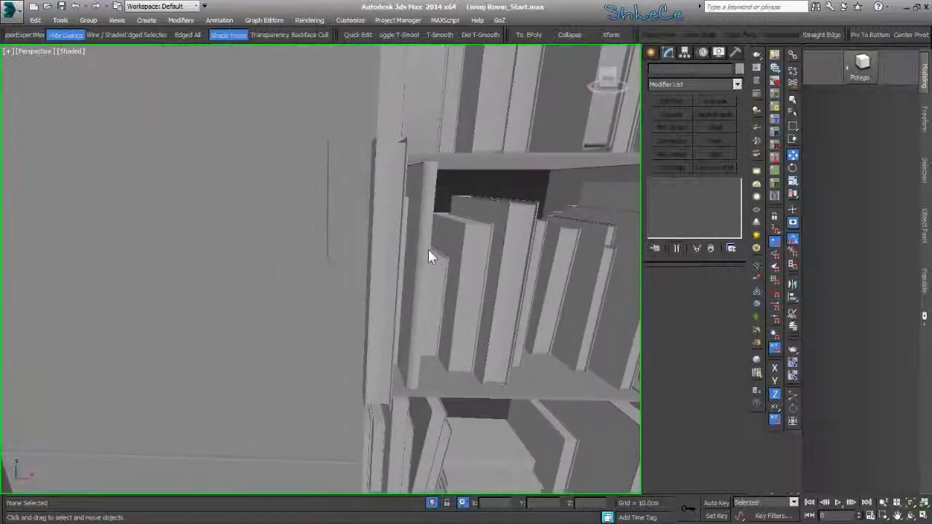
Step: Delete the books that intersect the left end panel and the first divider of the middle shelf
left_click(391, 222)
middle_click_drag(414, 332, 391, 330, "alt")
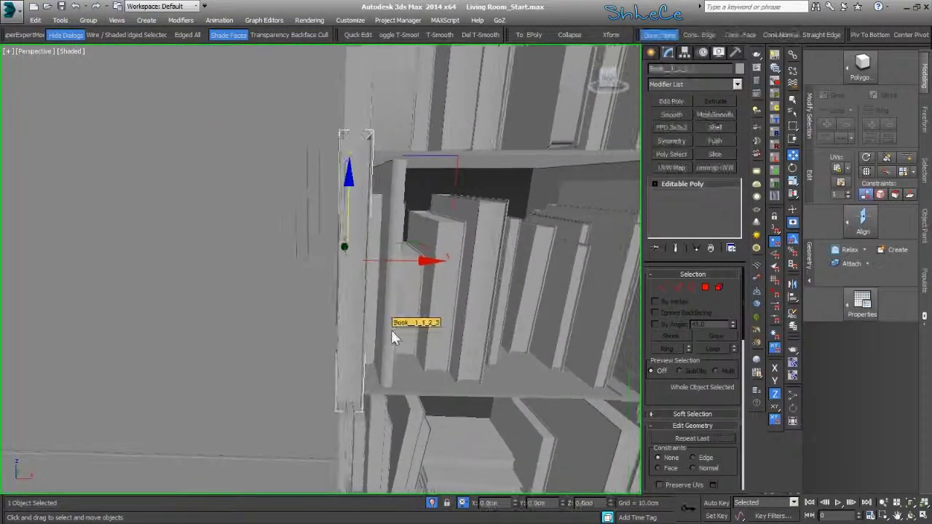
key("Delete")
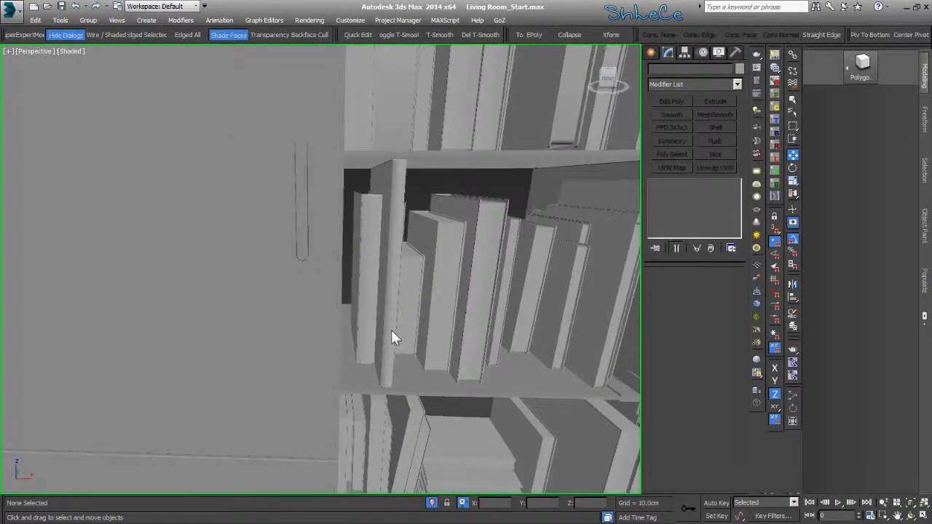
middle_click_drag(390, 327, 182, 323, "alt")
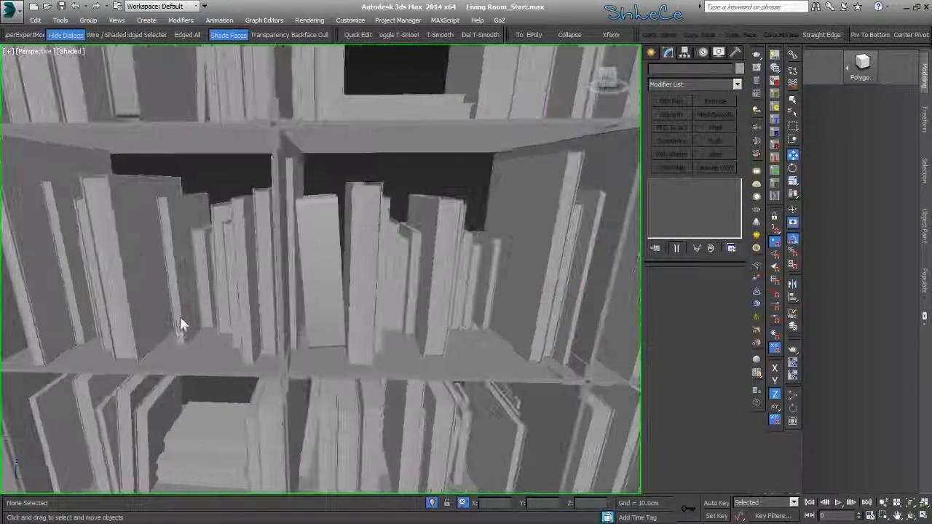
left_click(302, 172)
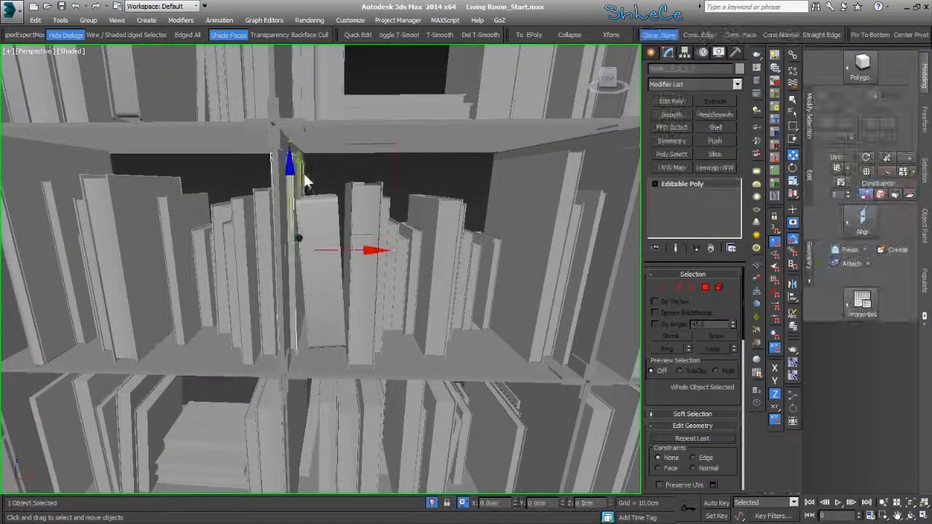
key("Delete")
Step: Delete the books that intersect the next dividers along the middle shelf
middle_click_drag(375, 200, 233, 208, "alt")
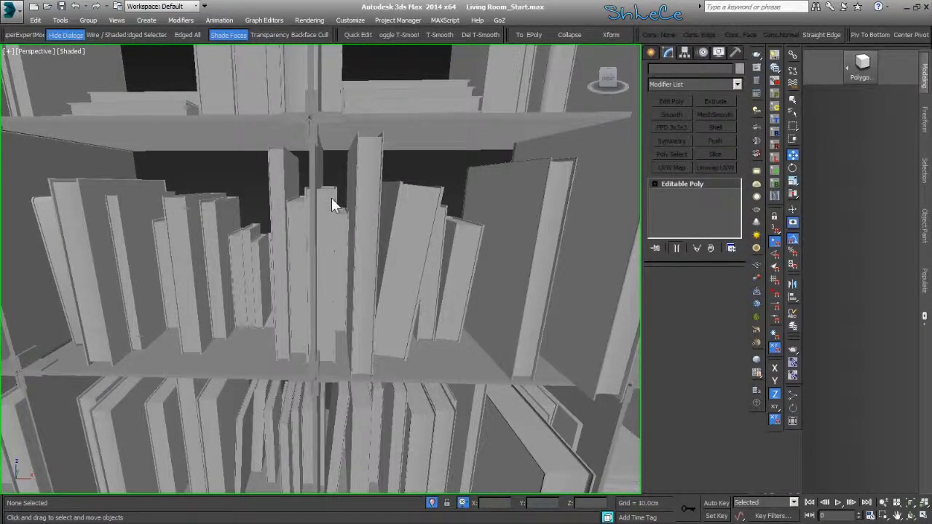
left_click(331, 197)
key("Delete")
mouse_move(339, 214)
middle_mouse_down("alt")
mouse_move(202, 206)
mouse_move(275, 203)
mouse_move(249, 211)
mouse_move(394, 229)
mouse_move(289, 217)
mouse_move(366, 215)
mouse_move(321, 216)
middle_mouse_up("alt")
left_click(316, 128)
scroll(392, 235, "up", 5)
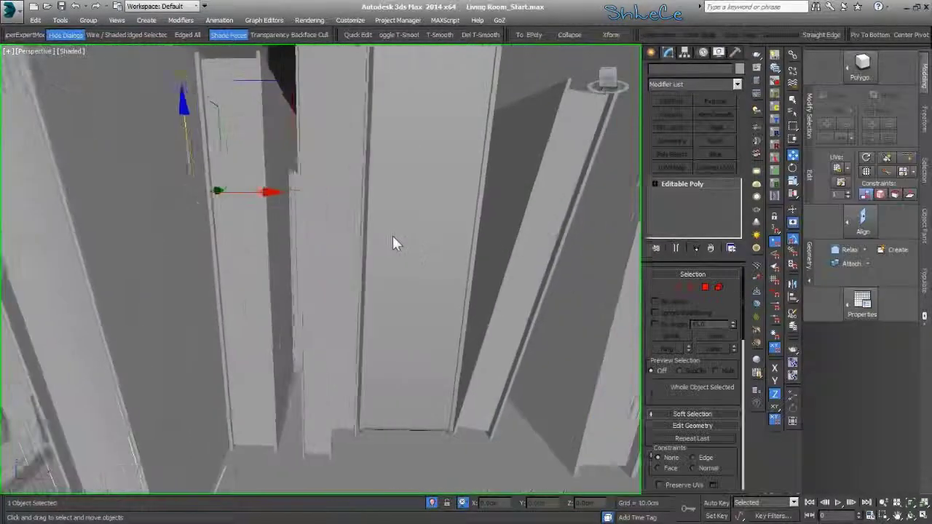
key("Delete")
Step: Delete the books that pass through the remaining dividers toward the right end of the middle shelf
scroll(391, 235, "down", 5)
middle_click_drag(391, 236, 379, 214, "alt")
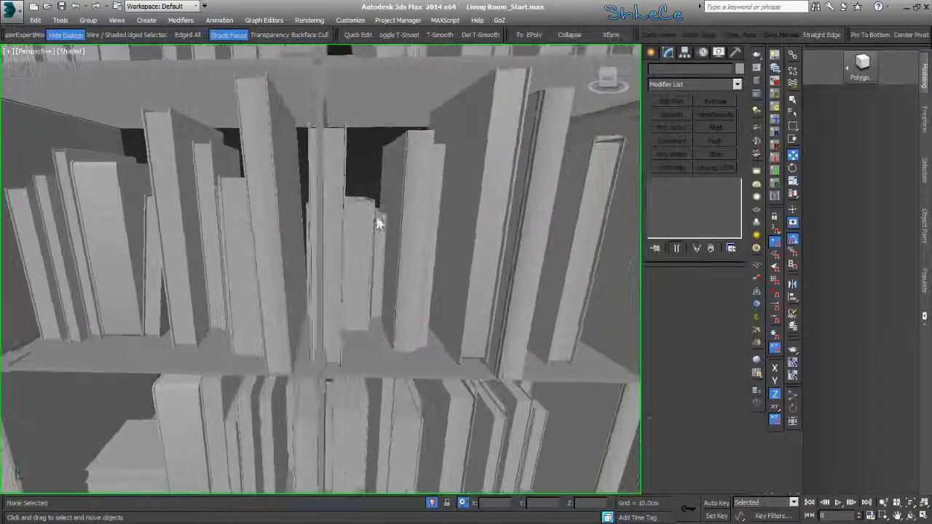
left_click(334, 167)
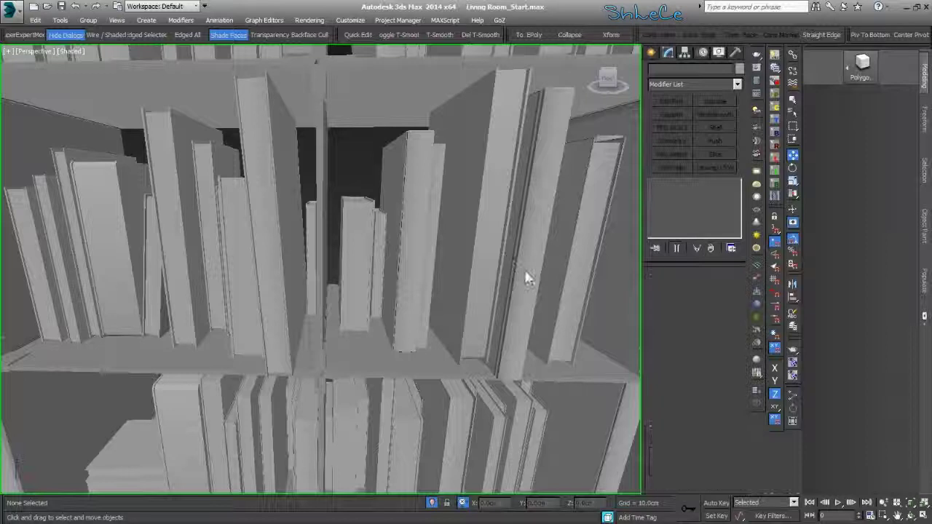
middle_click_drag(527, 278, 364, 268, "alt")
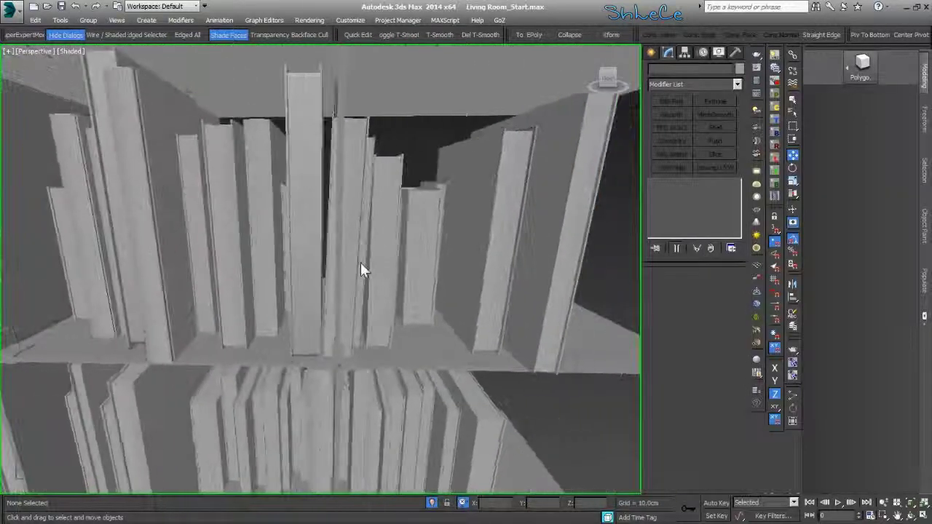
left_click(359, 156)
key("Delete")
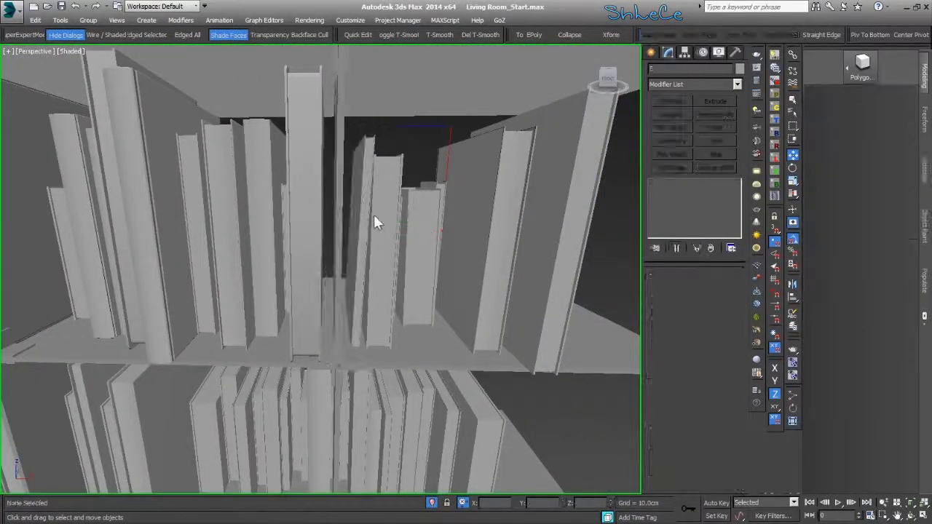
Step: Examine all three shelves up close and from a distance for books that still intersect the cabinet
scroll(373, 214, "down", 3)
middle_click_drag(374, 214, 348, 182)
scroll(351, 196, "down", 3)
middle_click_drag(355, 226, 467, 233)
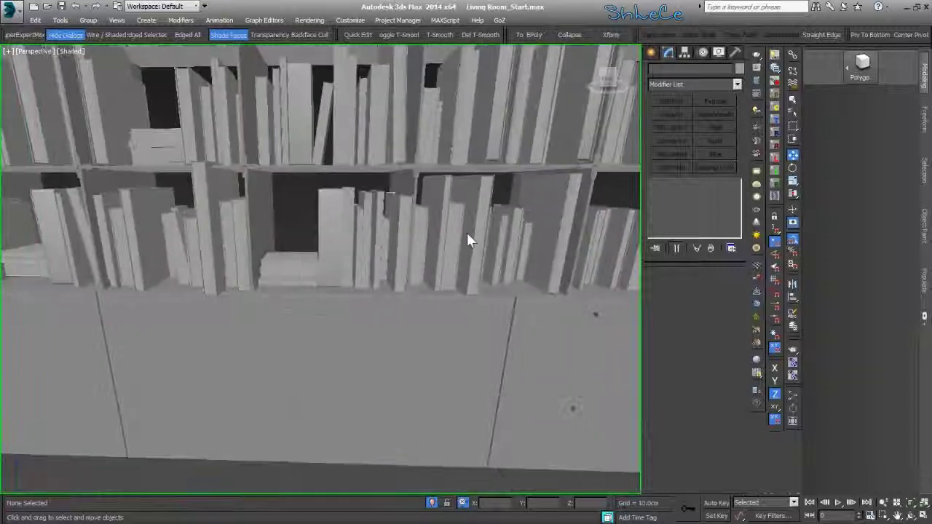
scroll(467, 233, "down", 5)
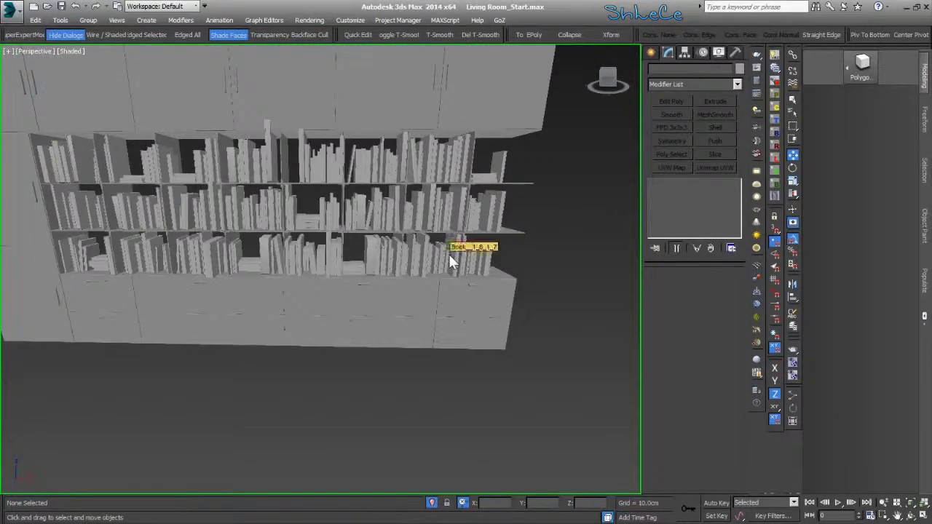
key("shift+z")
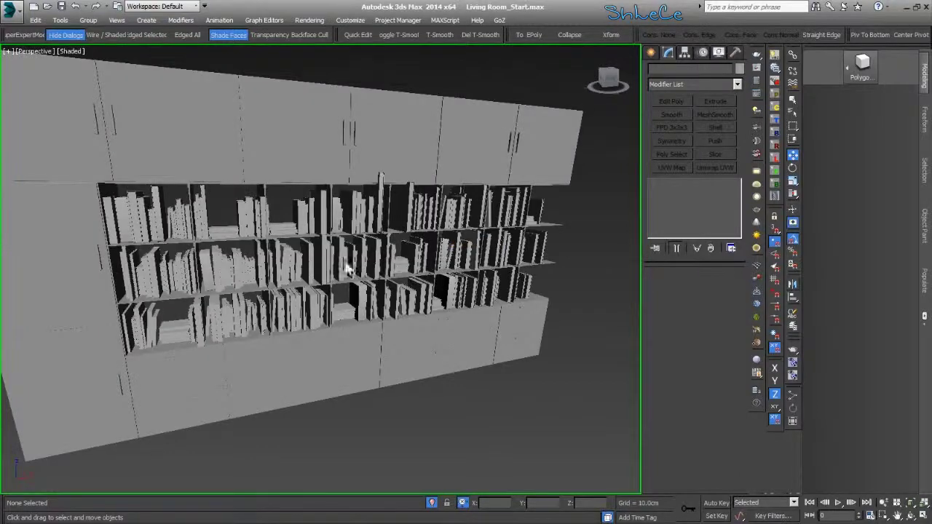
scroll(366, 281, "up", 10)
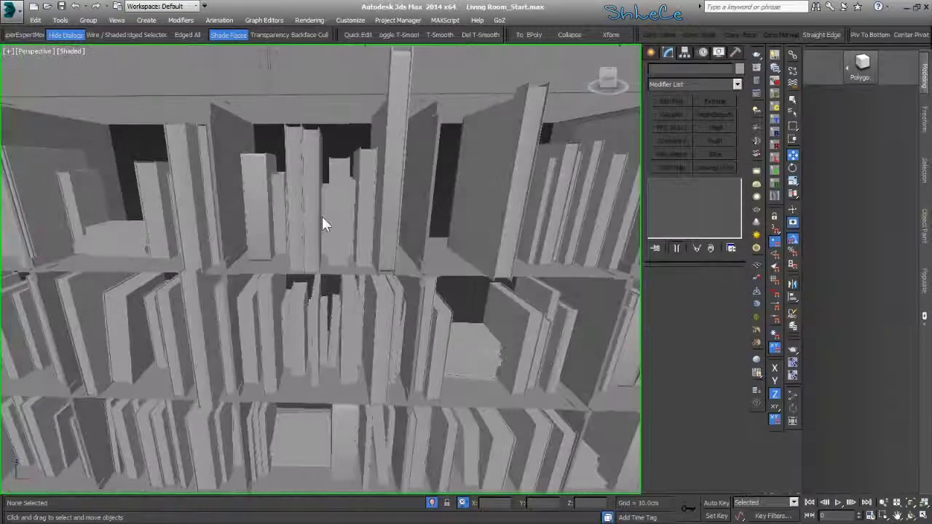
middle_click_drag(322, 217, 309, 255, "alt")
middle_click_drag(369, 256, 322, 308, "alt")
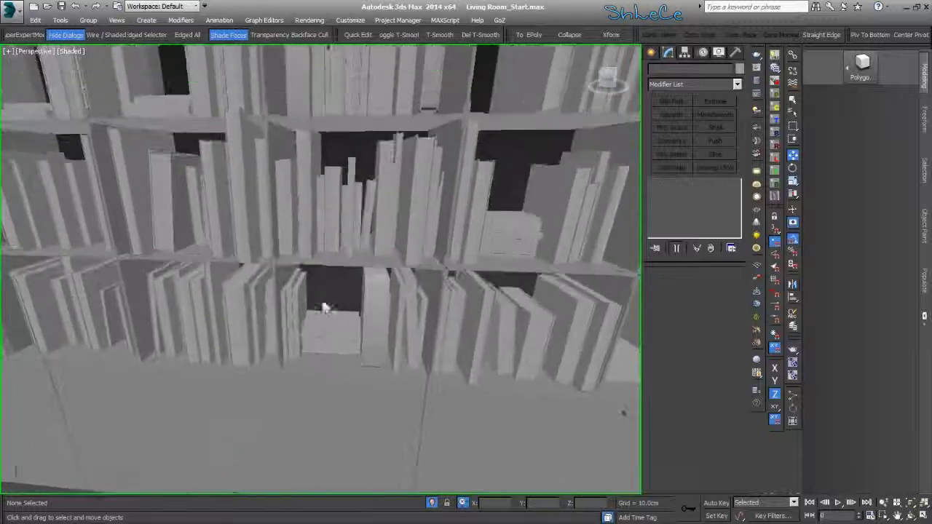
scroll(302, 258, "down", 5)
middle_click_drag(302, 259, 360, 224, "alt")
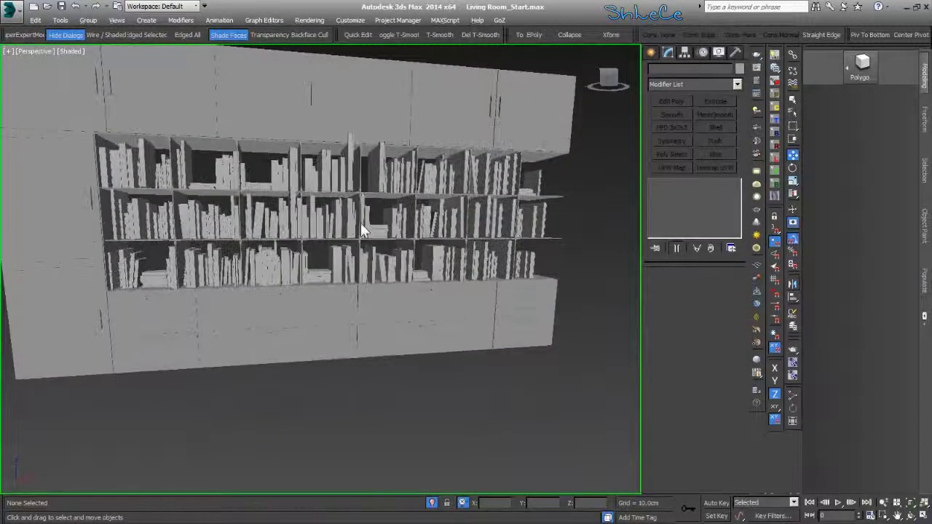
Step: Delete the overly tall book beside a top-shelf divider and shift the next tall book along X toward that divider
left_click(347, 160)
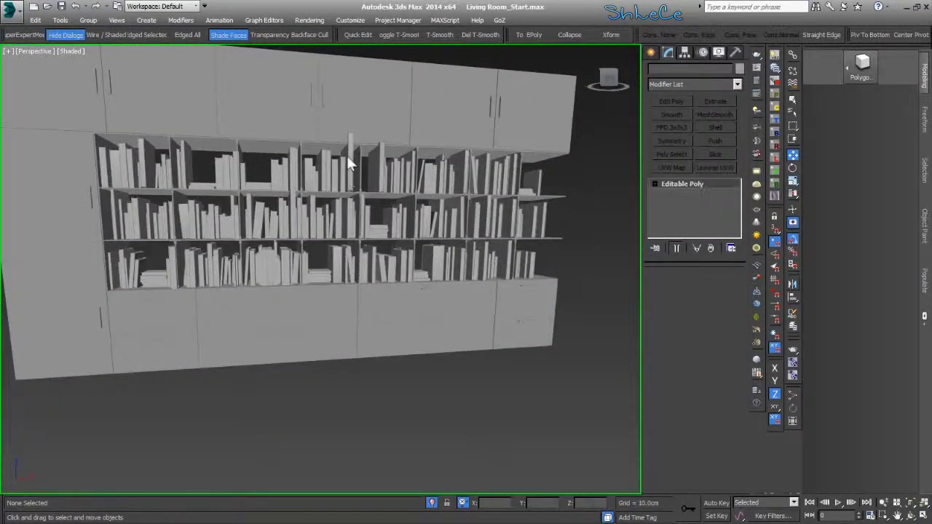
key("Delete")
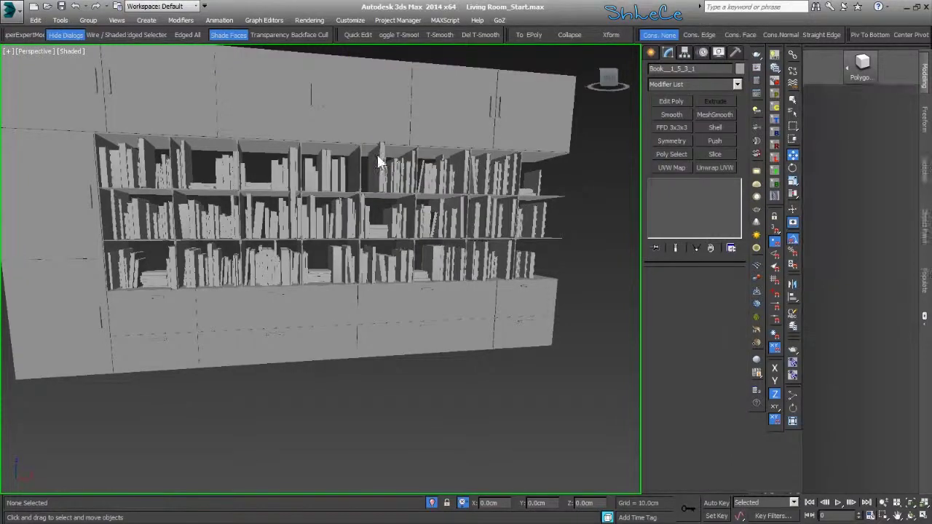
left_click(379, 161)
left_click(379, 167)
middle_click_drag(379, 167, 343, 218, "alt")
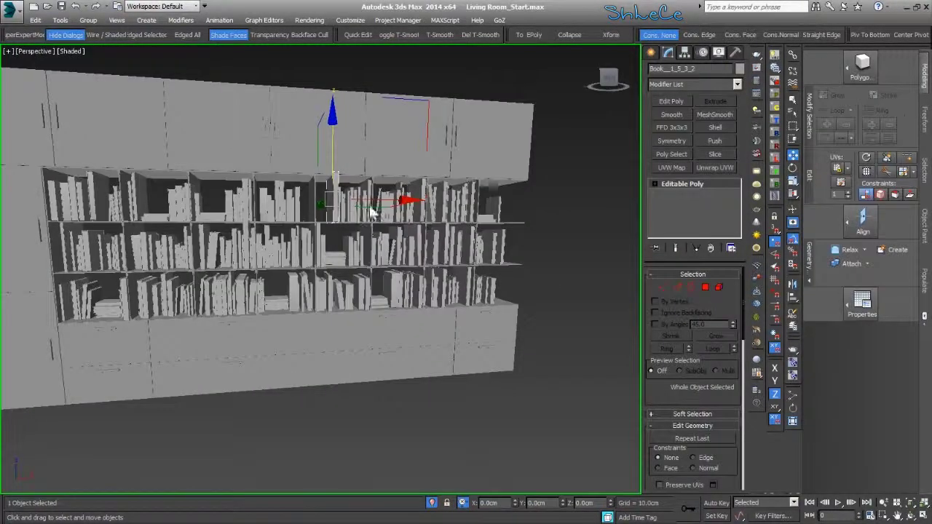
left_click_drag(377, 203, 342, 196)
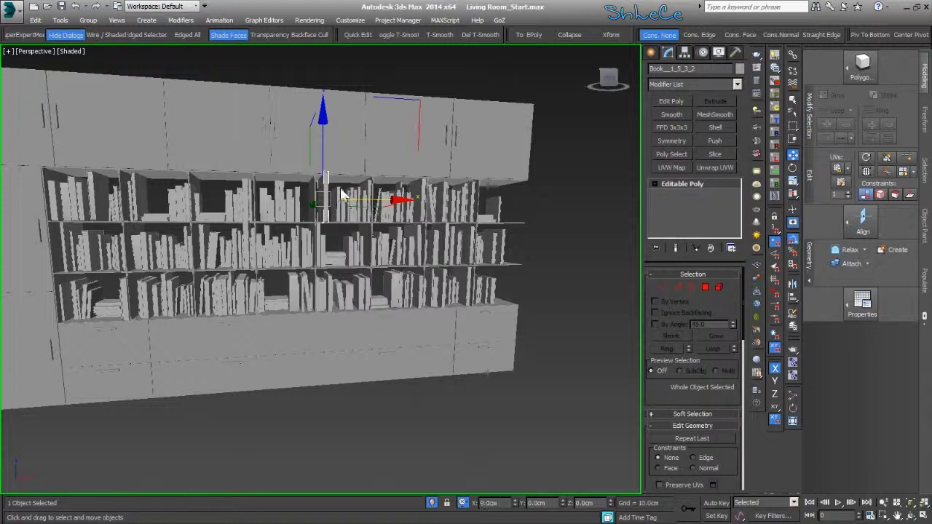
Step: Rotate the tall top-shelf book about Y around a lower pivot so that it leans toward the neighbouring books
scroll(343, 204, "up", 10)
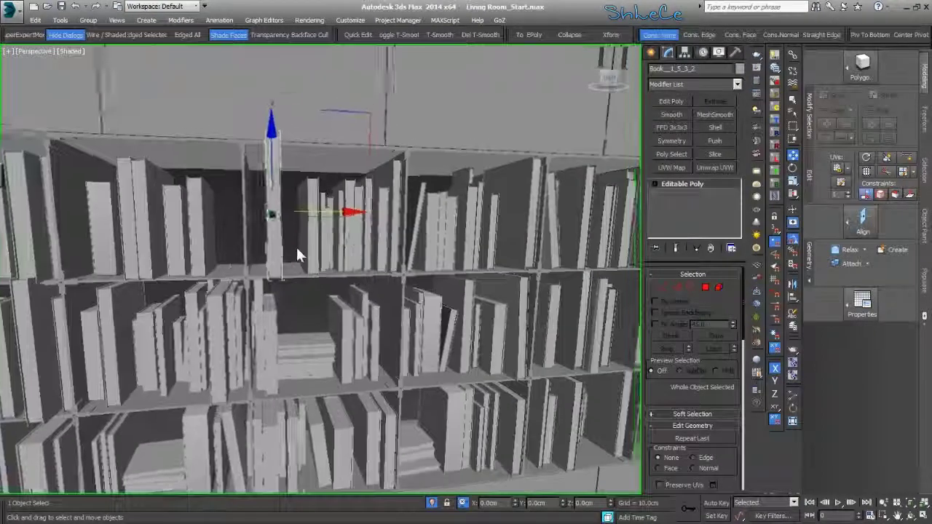
scroll(263, 223, "up", 2)
key("e")
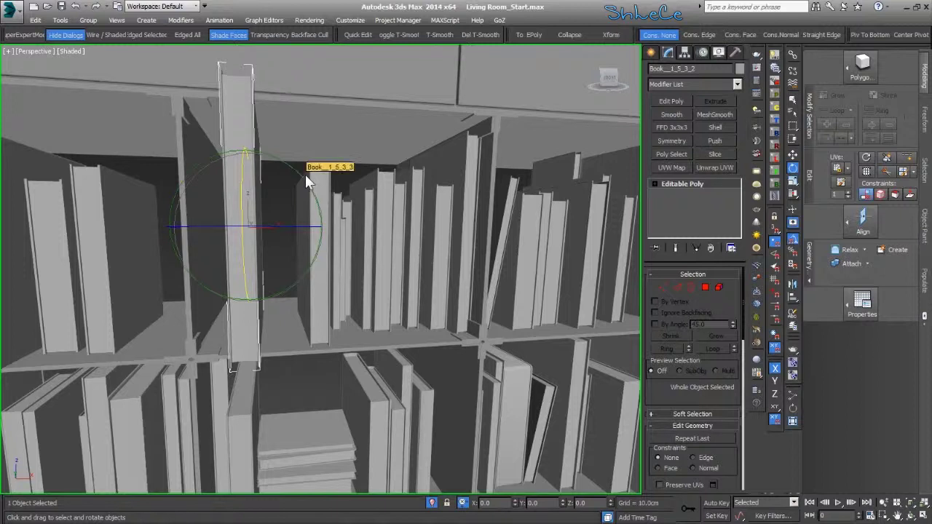
key("alt+b")
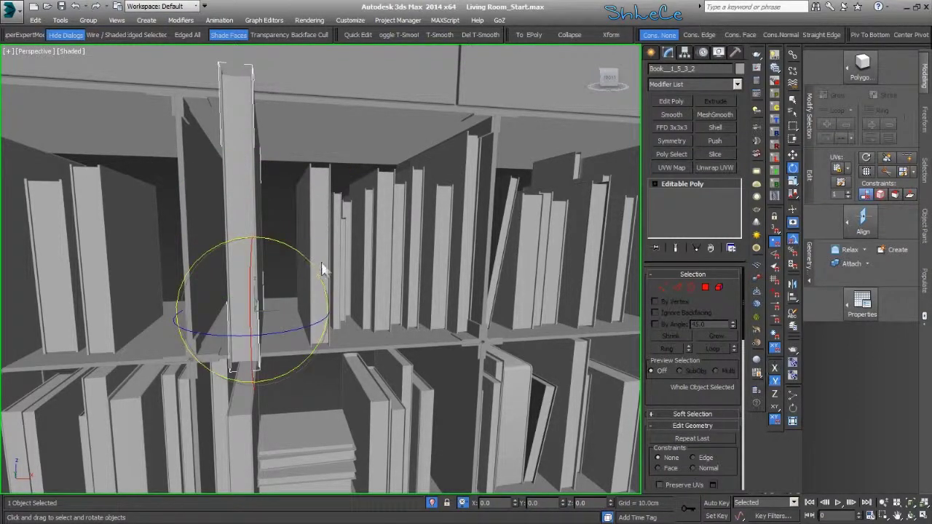
left_click_drag(334, 267, 339, 261)
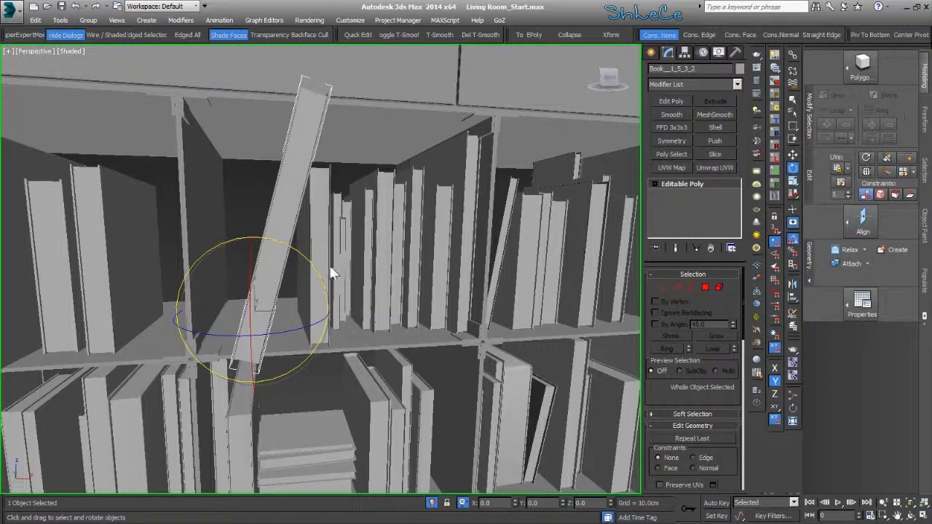
Step: Move the leaning book closer to the divider and adjust its tilt inside the top-shelf compartment
key("w")
left_click_drag(329, 311, 308, 308)
key("e")
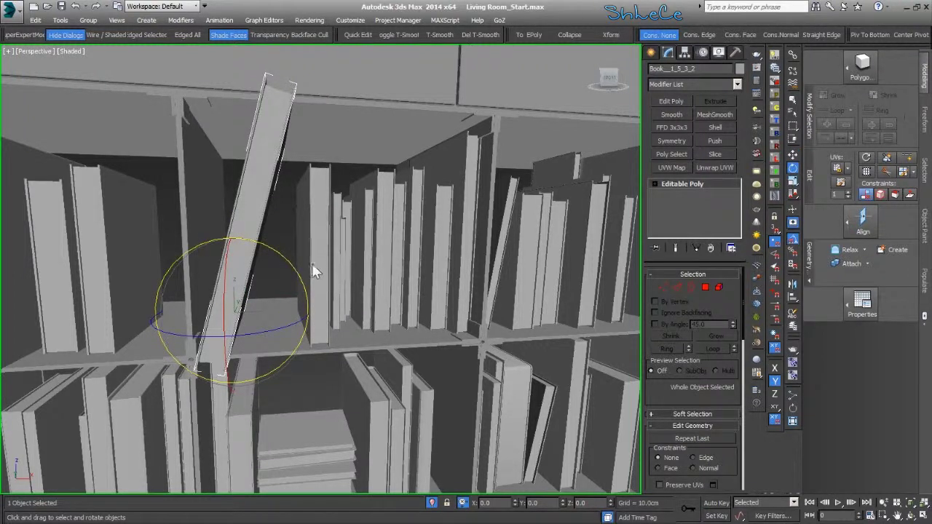
left_click_drag(323, 267, 252, 206)
Step: Select every object in the scene and exclude the cabinet and shelf structure, leaving only the books selected
scroll(328, 235, "down", 10)
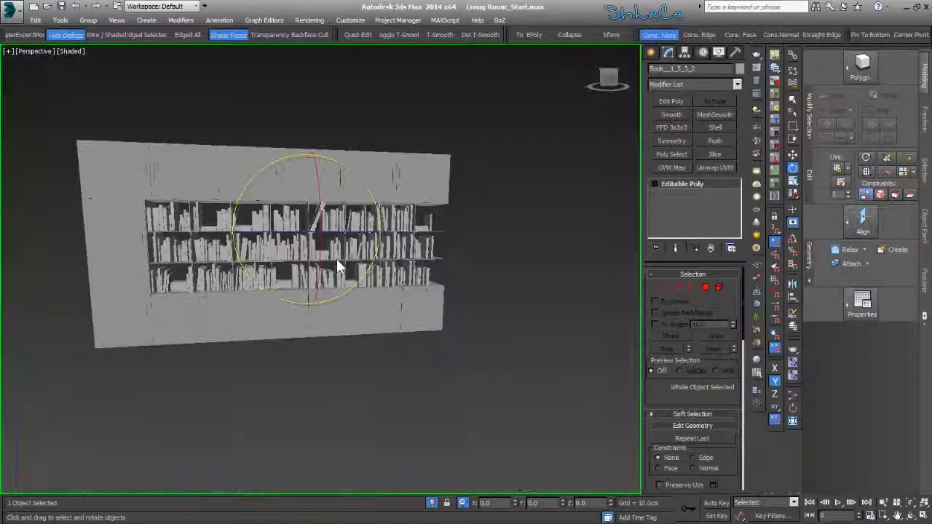
left_click(531, 209)
left_click_drag(535, 198, 13, 427)
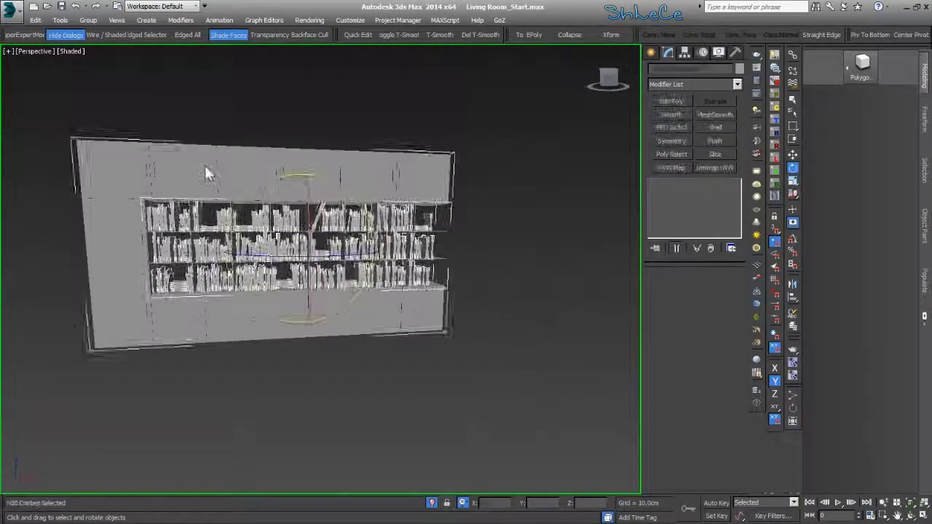
left_click(204, 166, "alt")
scroll(198, 200, "up", 10)
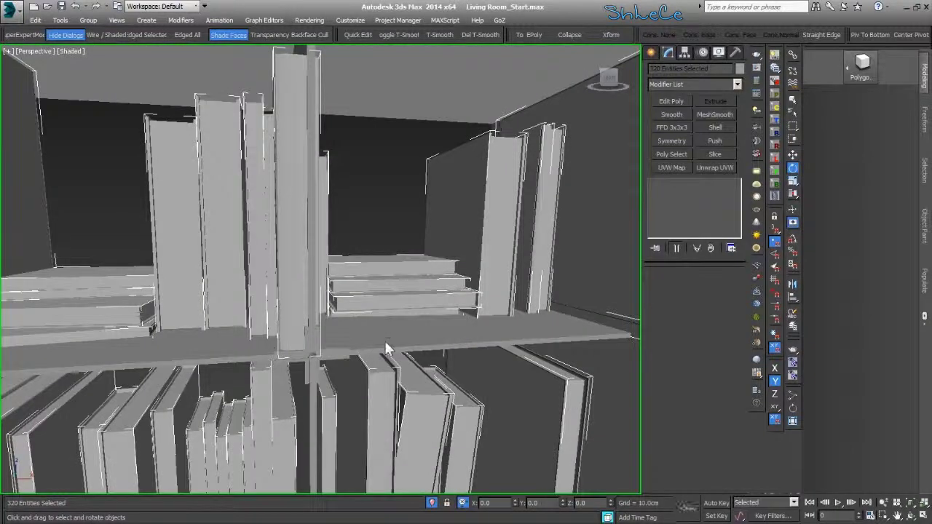
left_click(386, 348, "alt")
scroll(361, 289, "down", 5)
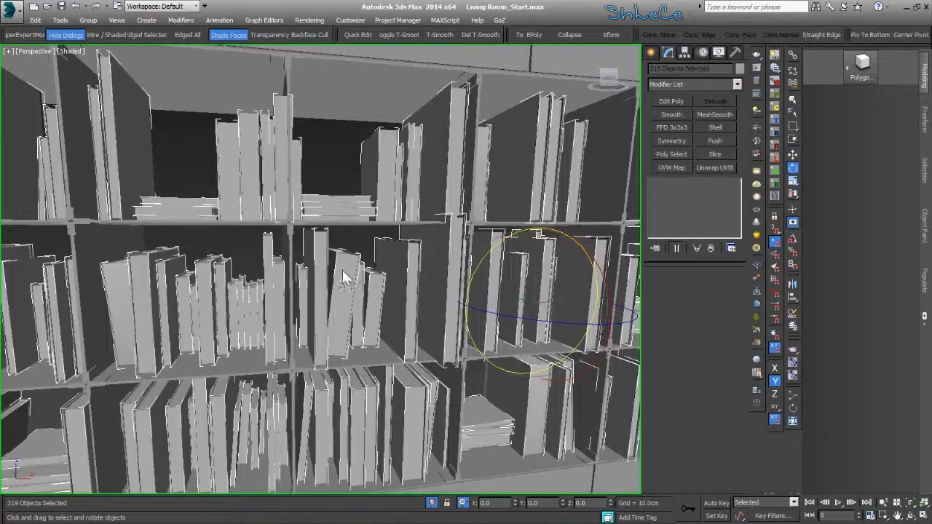
scroll(343, 270, "down", 10)
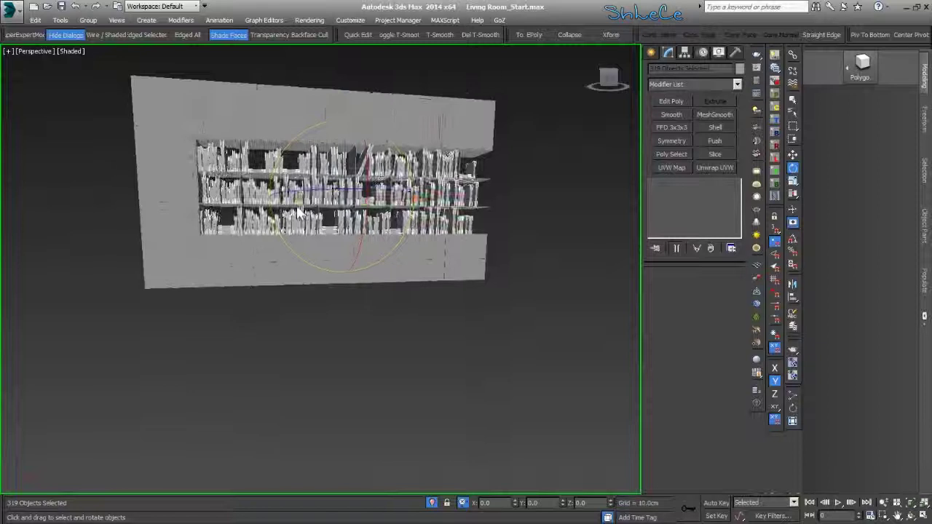
Step: Try moving the selected books straight down out of the cabinet to check the selection
key("w")
left_click_drag(350, 137, 351, 292)
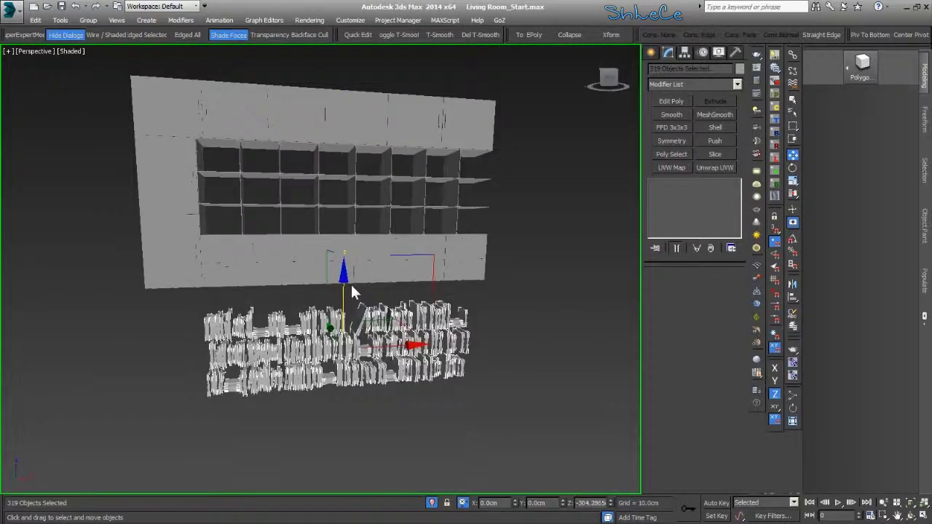
right_click(351, 286)
Step: Group all the selected books under the default group name
left_click(89, 20)
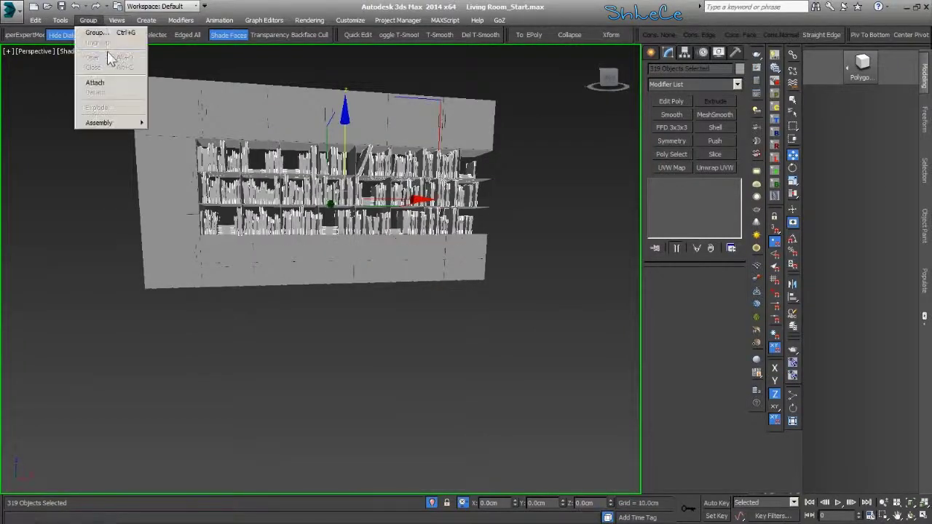
left_click(93, 29)
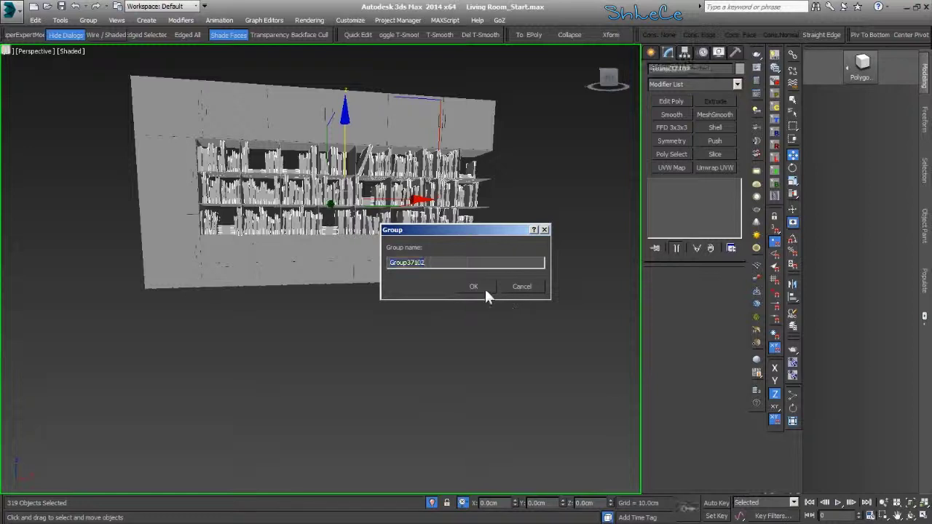
left_click(481, 288)
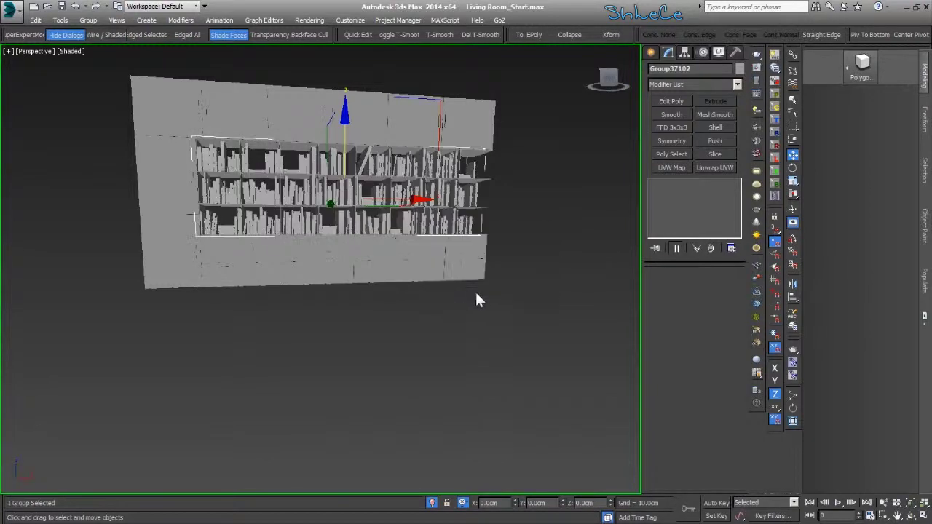
Step: Mirror the book group along the Y axis with the No Clone option
left_click(793, 286)
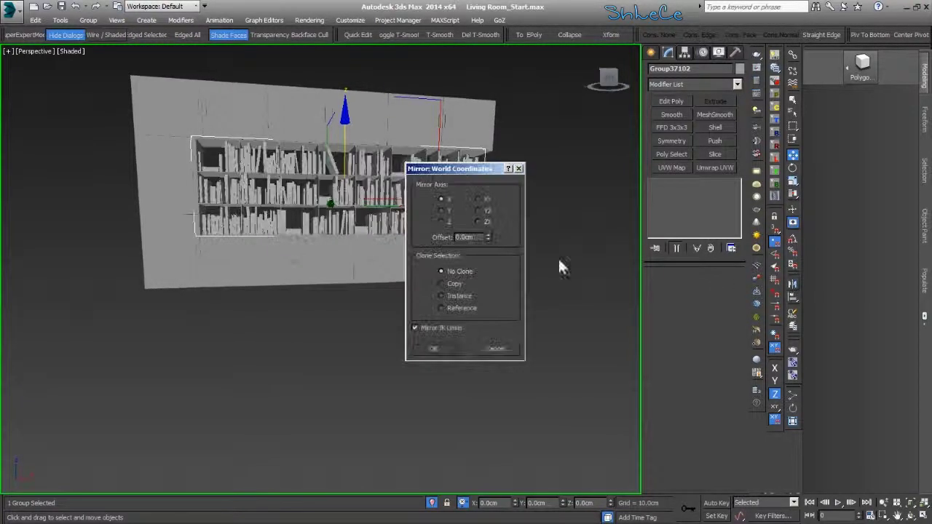
left_click(447, 210)
left_click(446, 350)
Step: Examine the mirrored books on the shelves from the side, the front and a distance
middle_click_drag(237, 236, 360, 244, "alt")
scroll(360, 249, "down", 5)
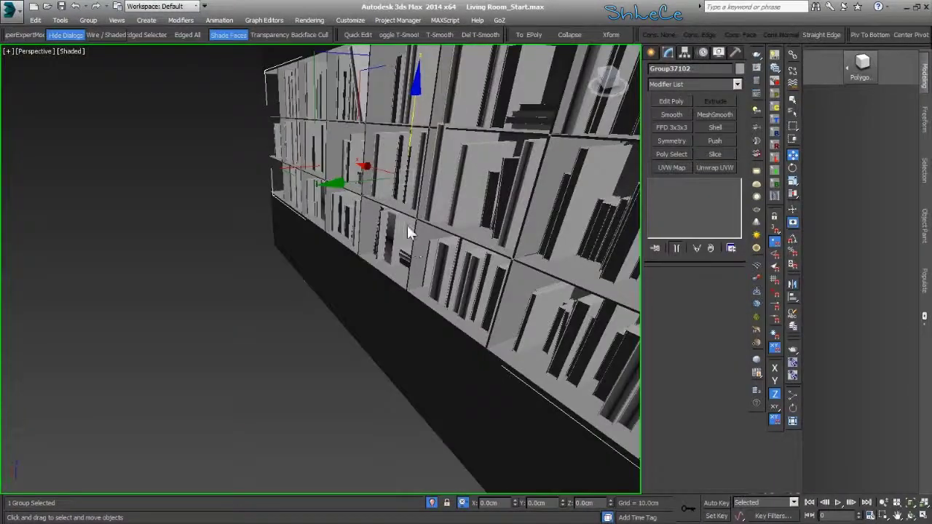
scroll(407, 225, "up", 6)
mouse_move(257, 223)
middle_mouse_down("alt")
mouse_move(205, 217)
mouse_move(274, 216)
middle_mouse_up("alt")
scroll(378, 247, "down", 4)
middle_click_drag(384, 273, 381, 266)
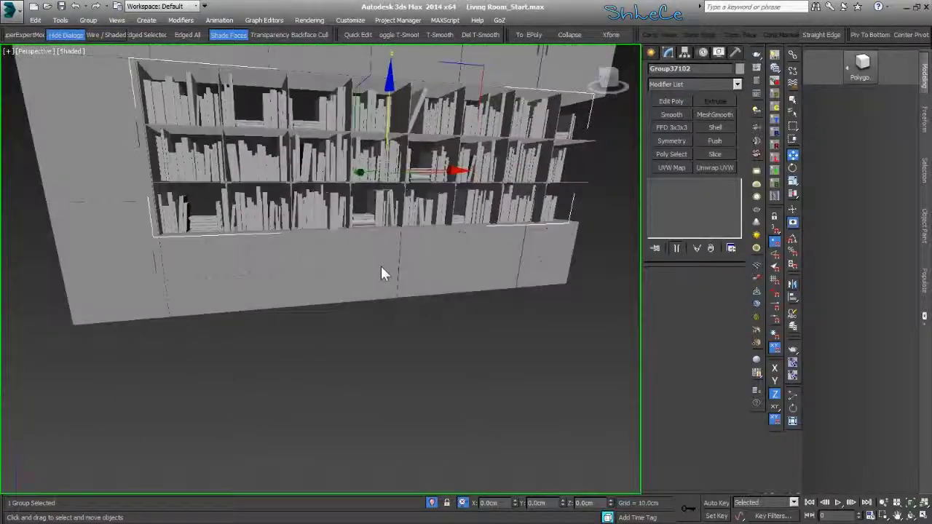
scroll(380, 269, "down", 4)
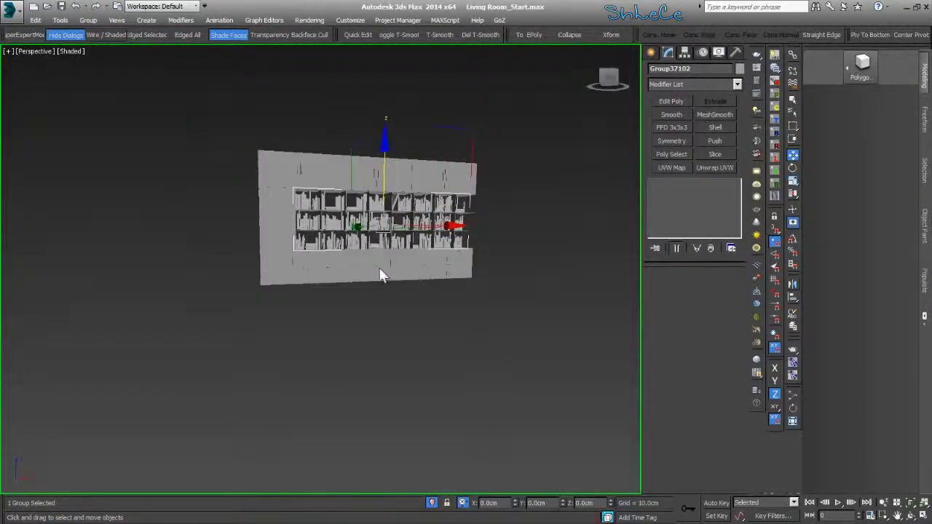